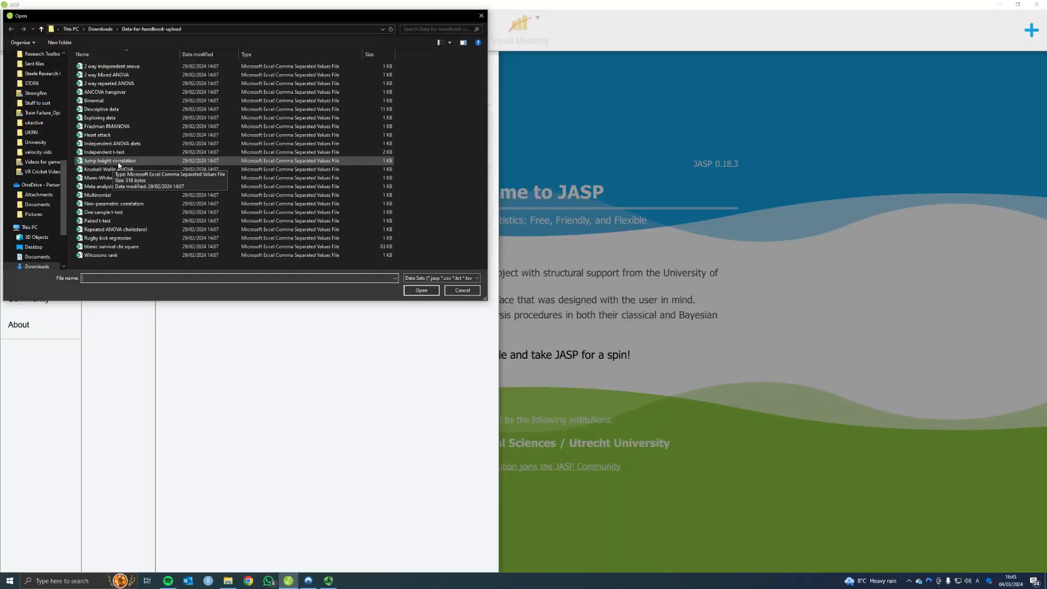
Open the Jump height correlation data set and run a classical linear regression with Leg power as dependent variable and Jump height as covariate.
double_click(120, 162)
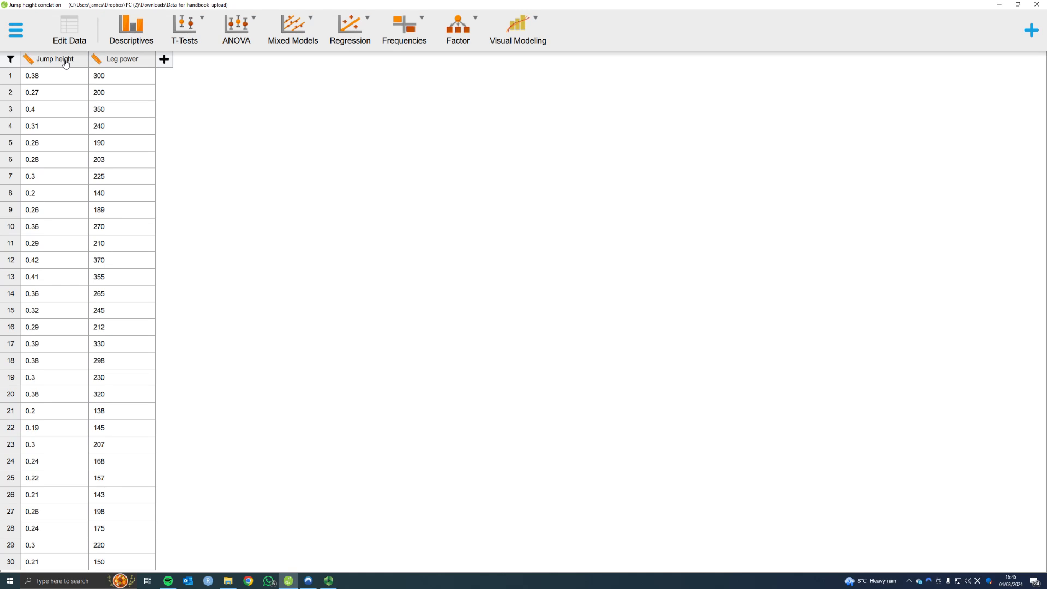
left_click(355, 27)
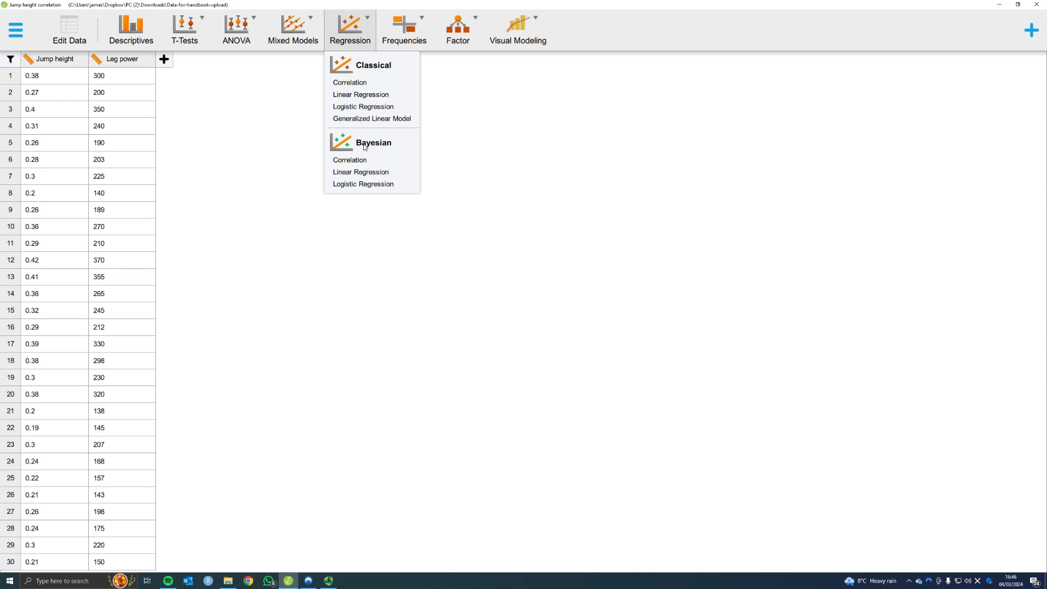
left_click(360, 94)
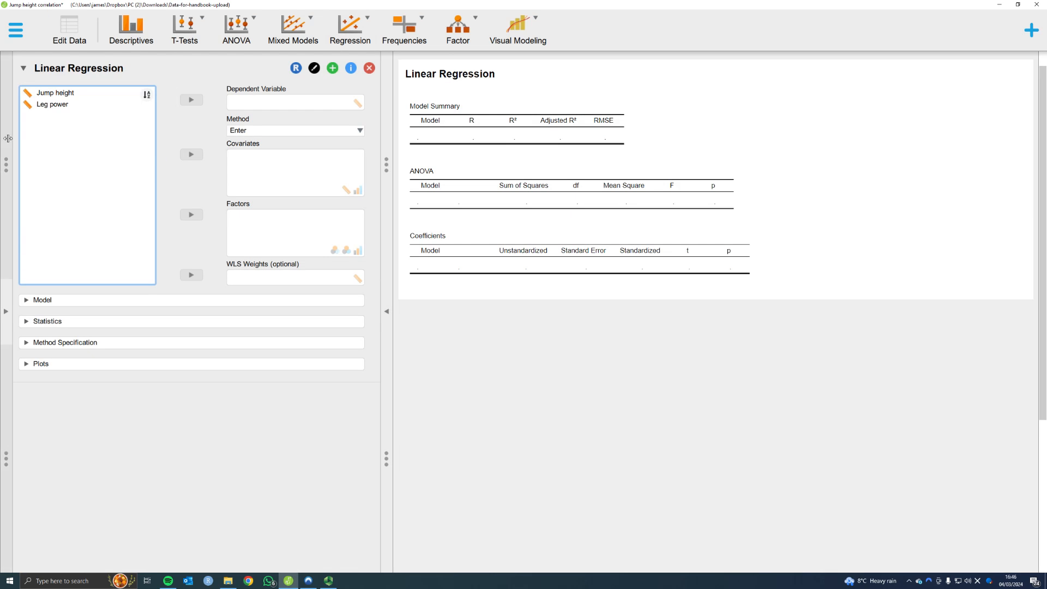
left_click(59, 106)
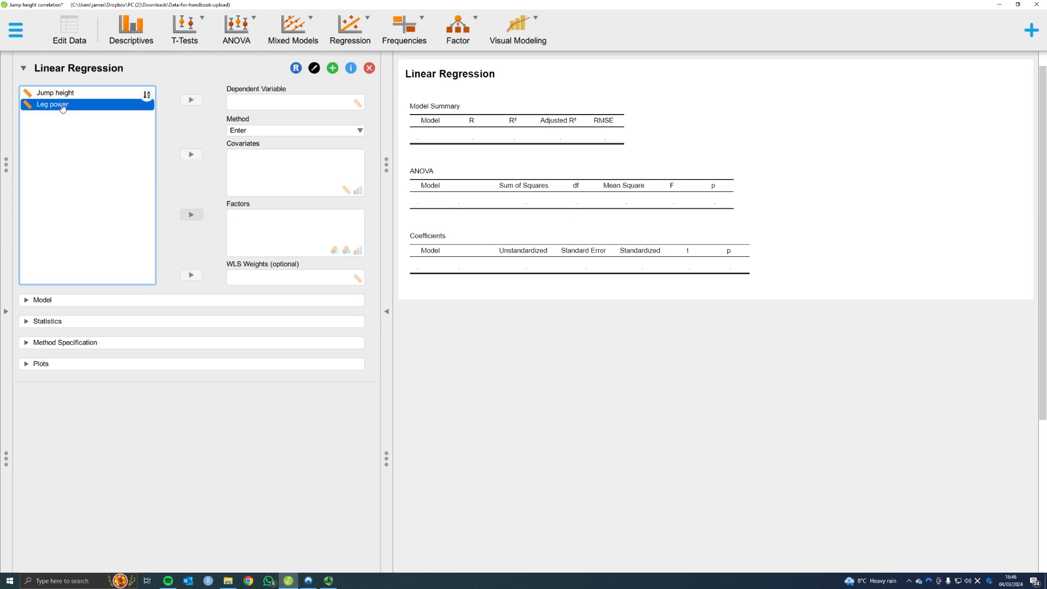
left_click(190, 99)
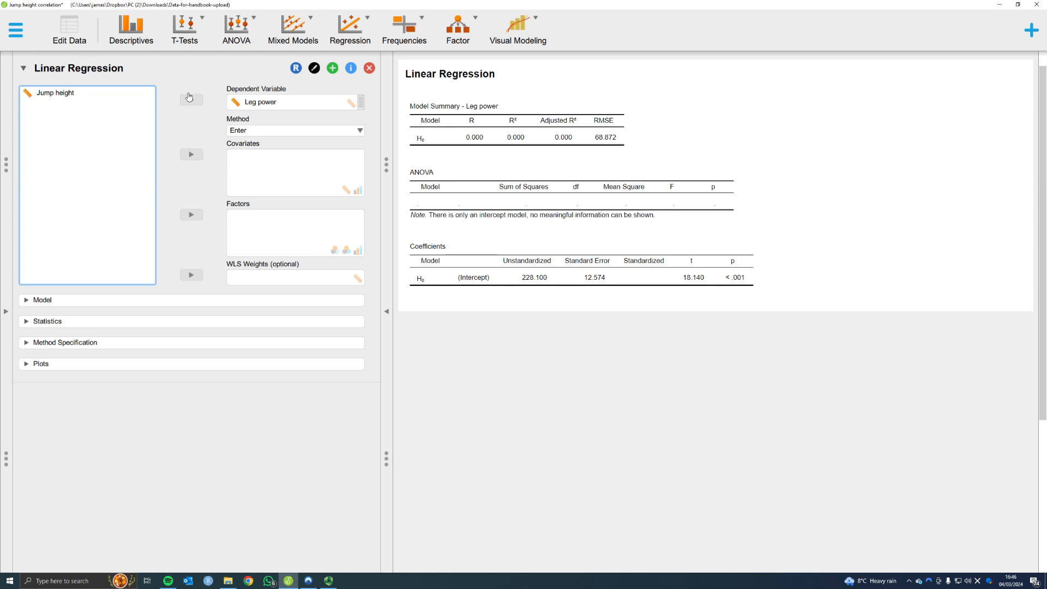
left_click(111, 99)
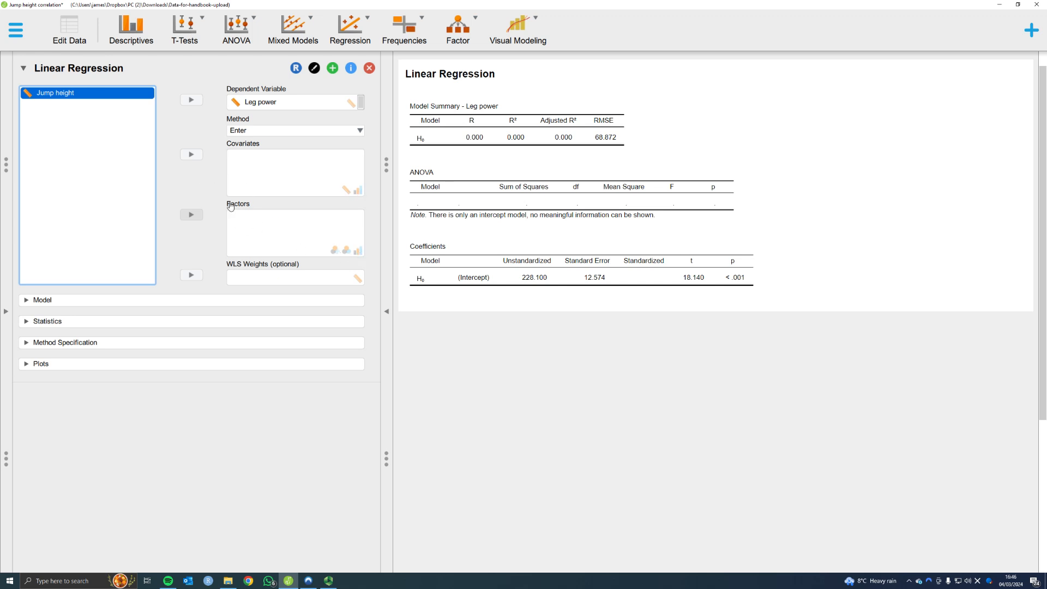
left_click(192, 156)
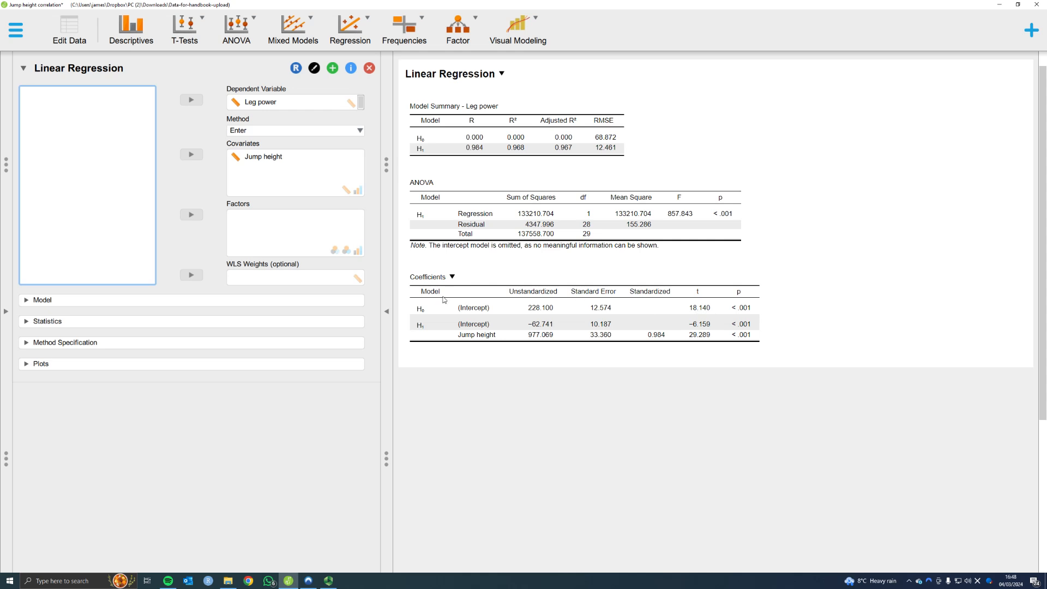
scroll(445, 299, "down", 1)
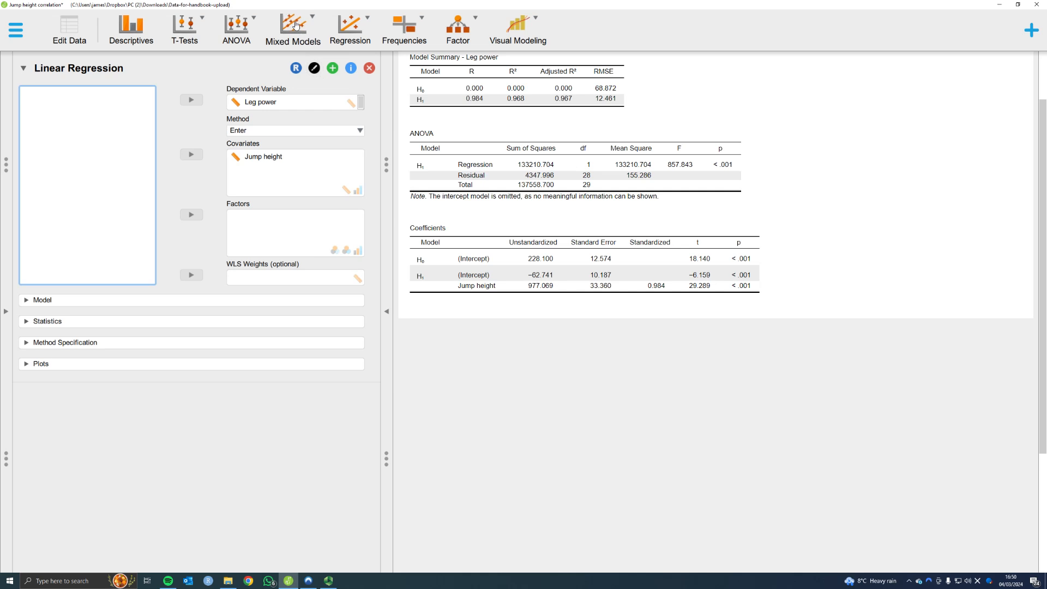
Add a classical Pearson correlation between Jump height and Leg power and compare its coefficient with the regression's standardized coefficient.
left_click(354, 27)
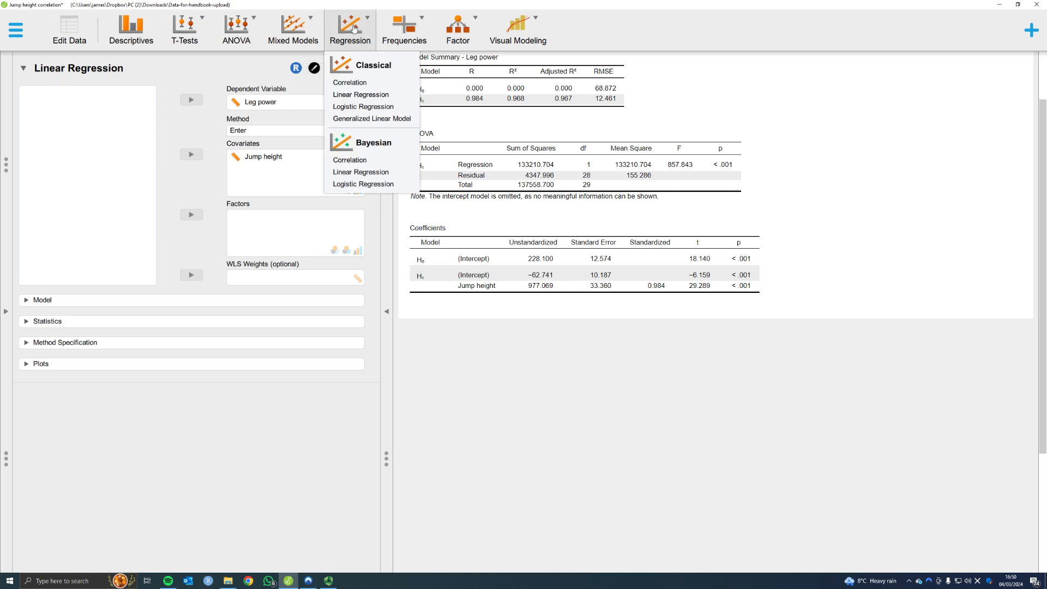
left_click(350, 83)
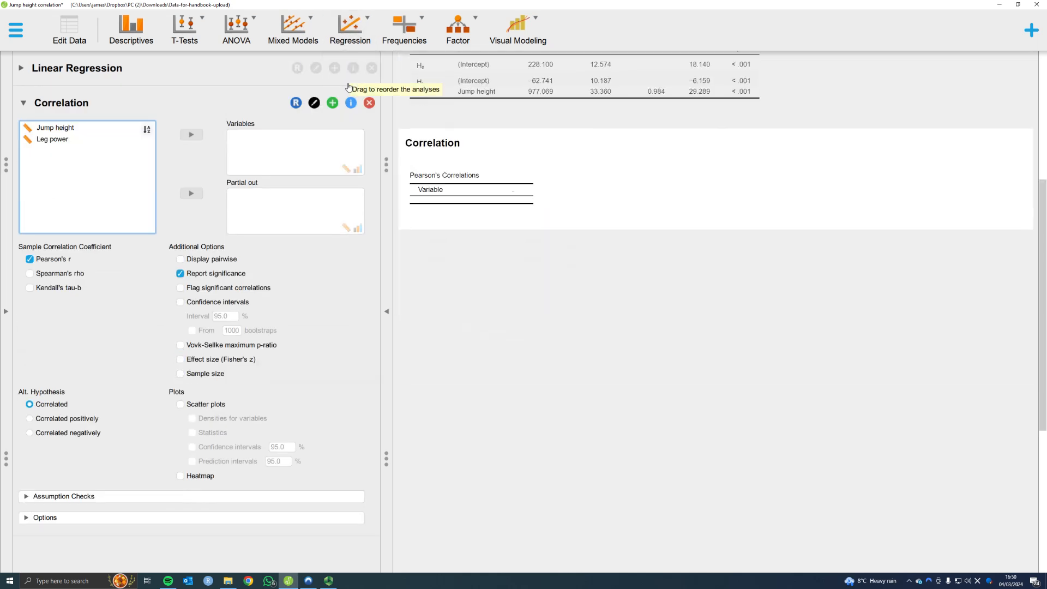
left_click(83, 129)
left_click(59, 139, "shift")
left_click(192, 135)
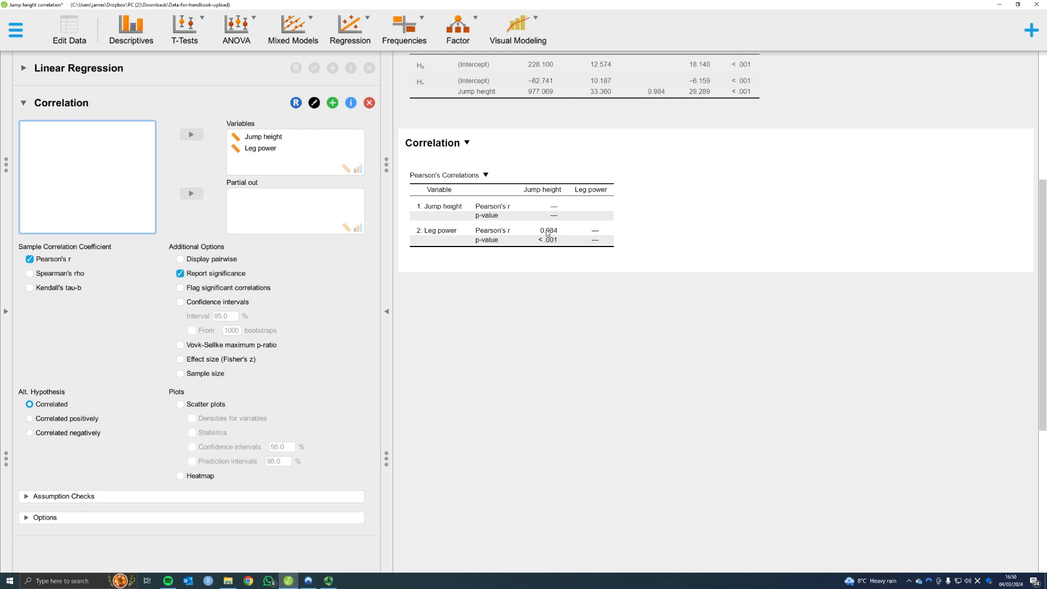
scroll(660, 147, "up", 1)
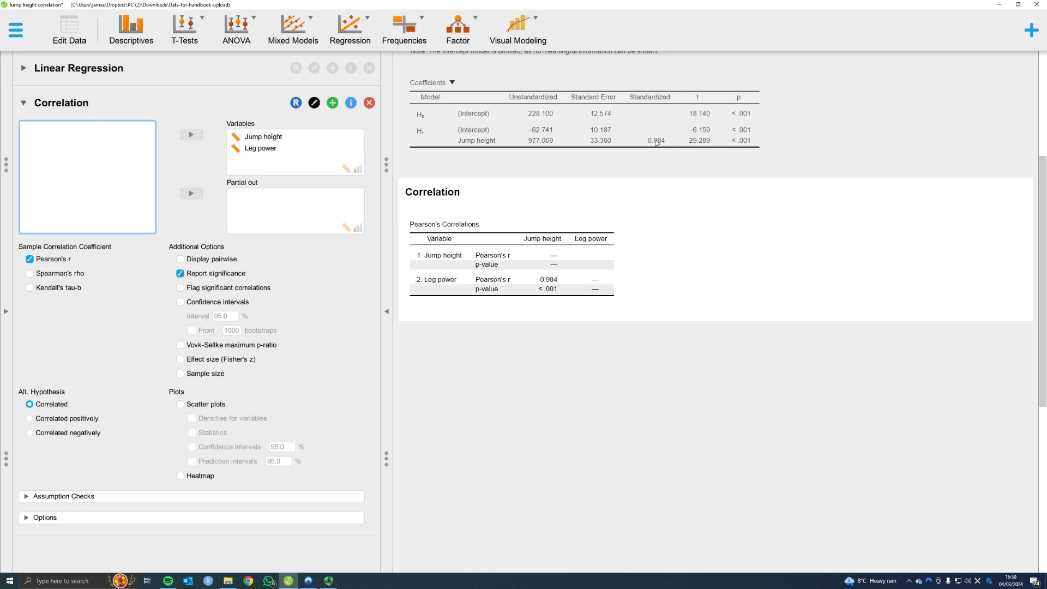
scroll(658, 148, "down", 1)
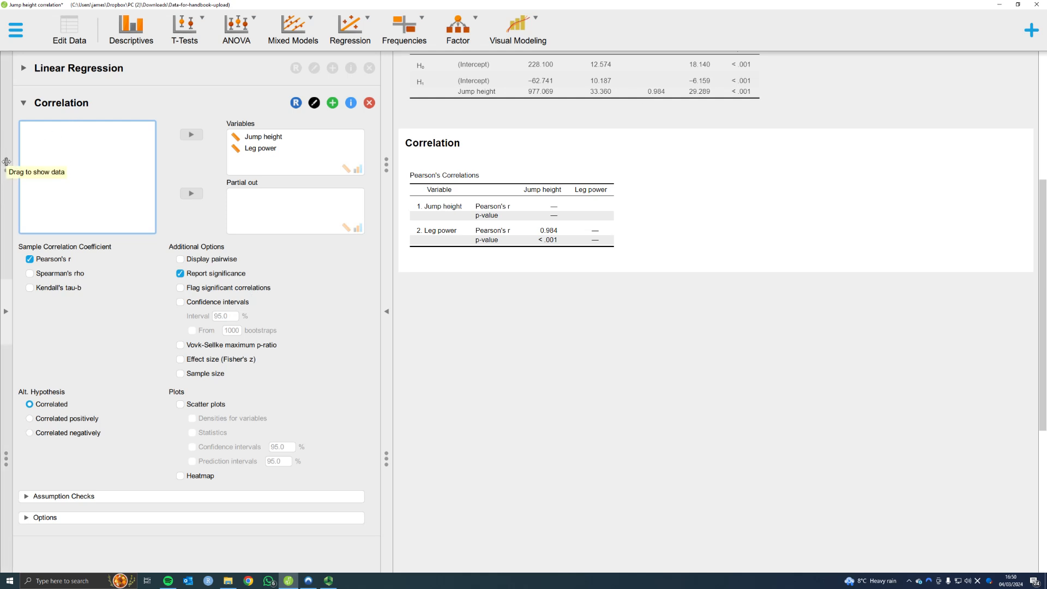
scroll(536, 157, "up", 2)
scroll(605, 203, "up", 3)
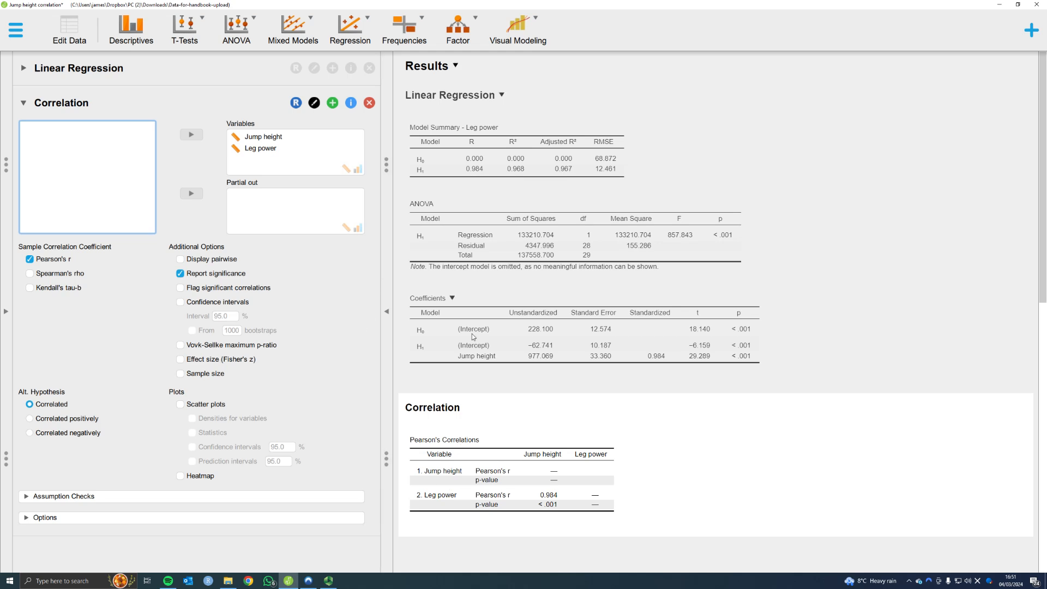
Reveal the data table beside the analyses and create a scale column named rank(Jump height) computed with R code.
scroll(472, 334, "down", 3)
left_click_drag(9, 110, 314, 120)
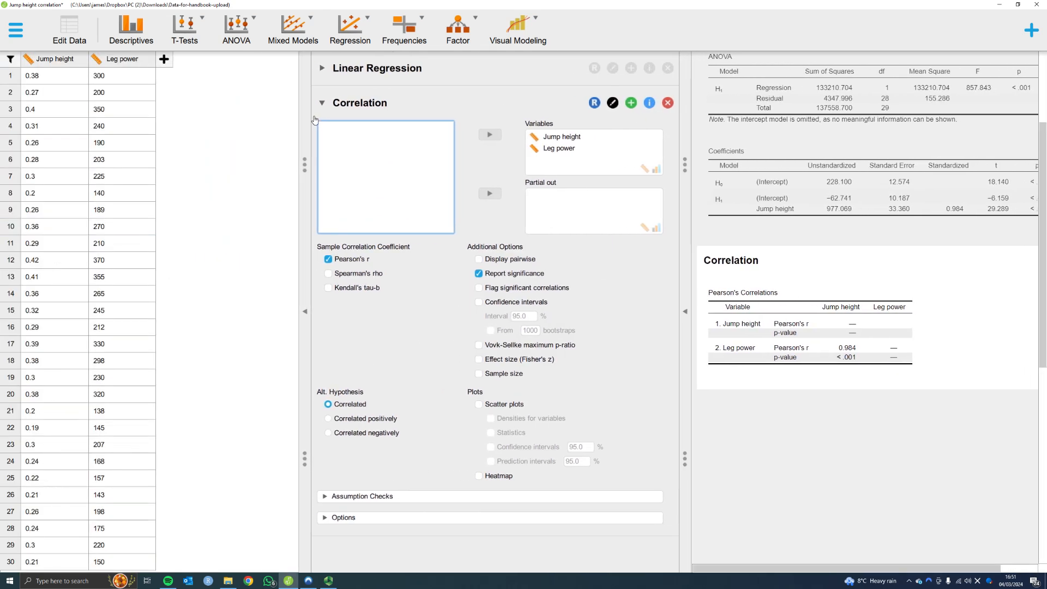
left_click(164, 61)
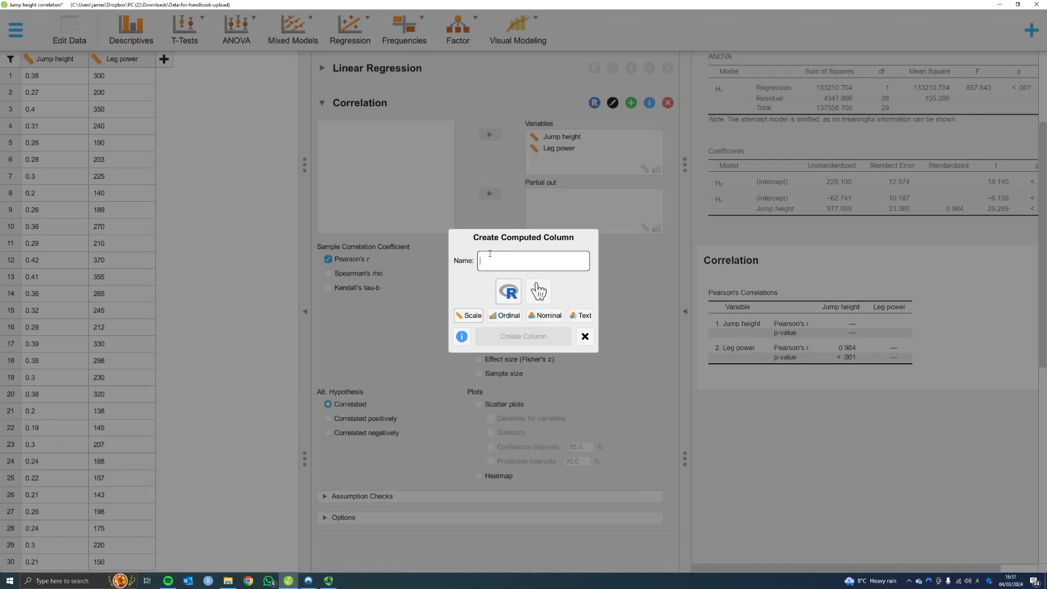
type("rank(Jum")
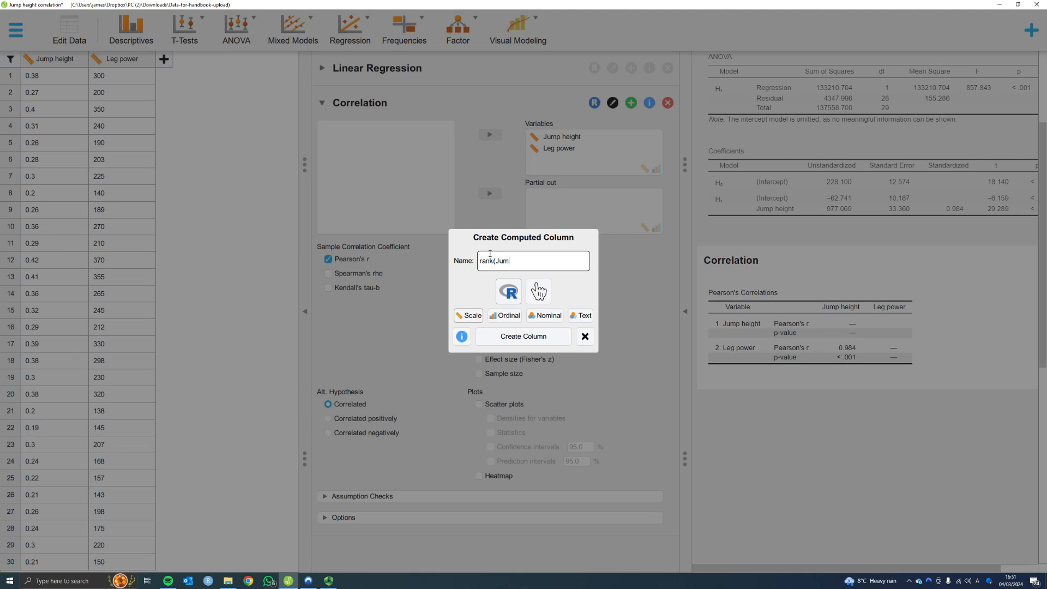
type("p height")
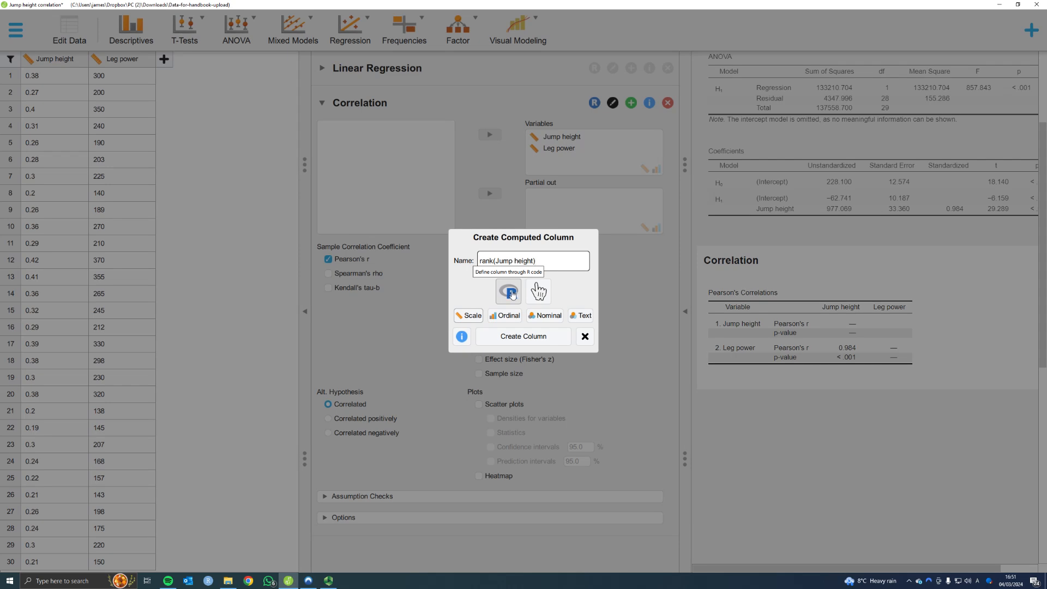
left_click(525, 336)
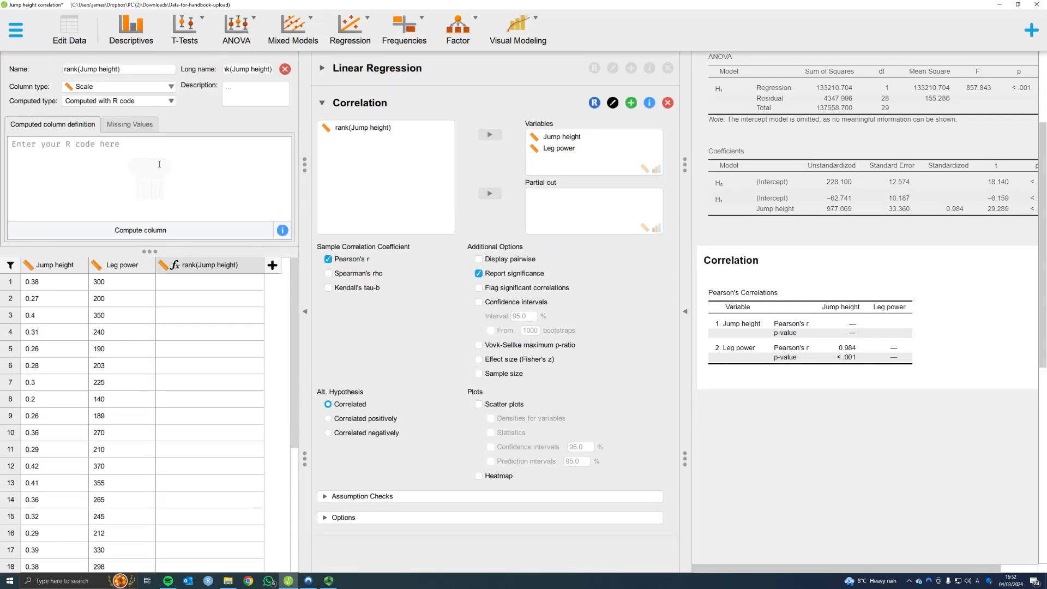
Define the rank(Jump height) column with the R code rank(`Jump height`) and compute it.
type("rank")
type("(`Jump height")
left_click(152, 231)
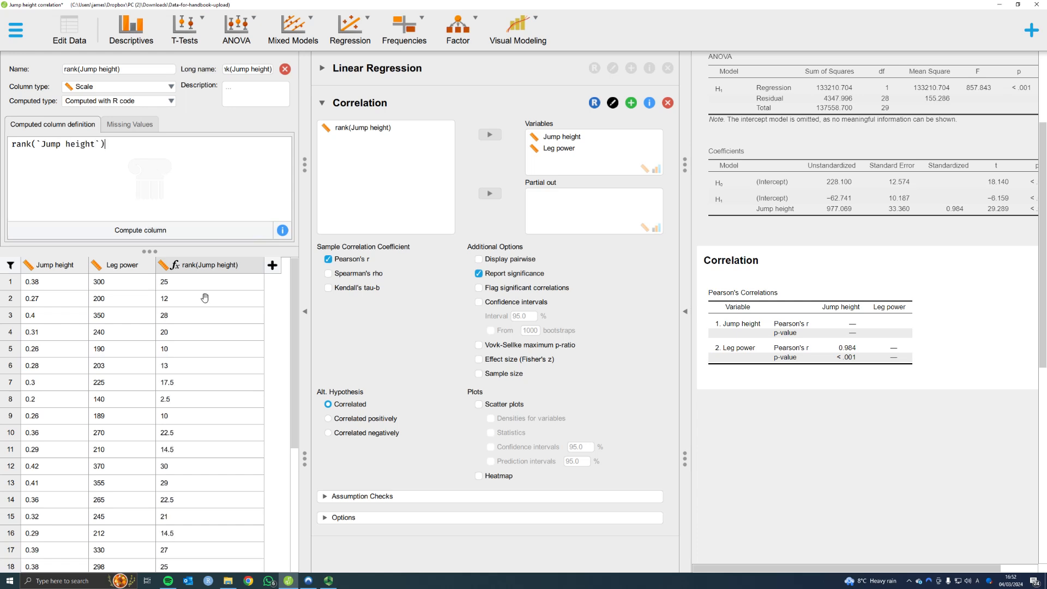
Create a second R-computed scale column named rank(`Leg power`), enter the code rank(`Leg power`) and close its definition.
left_click(272, 266)
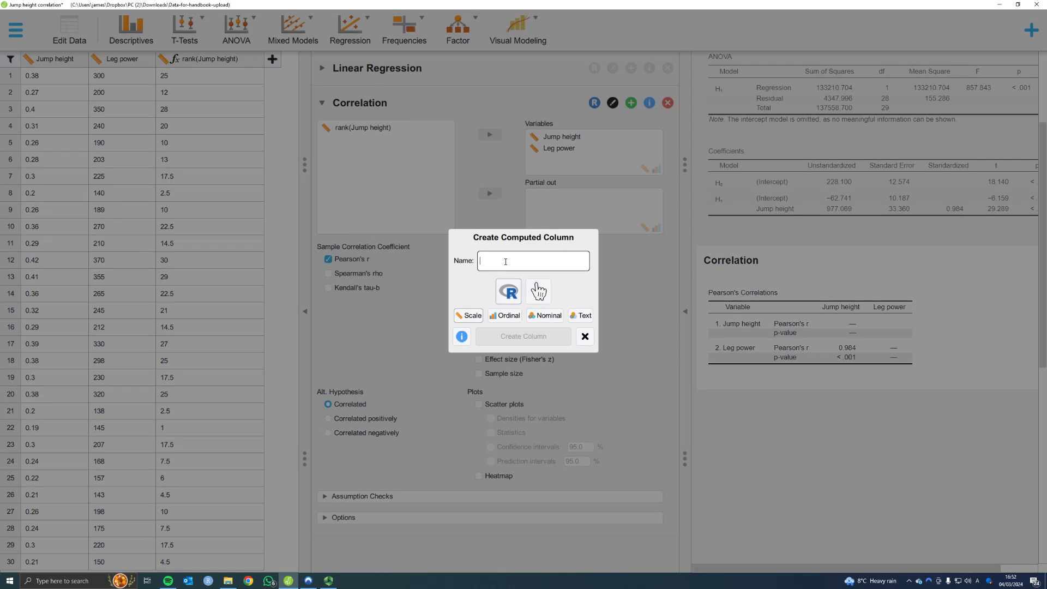
type("rank(`Leg power")
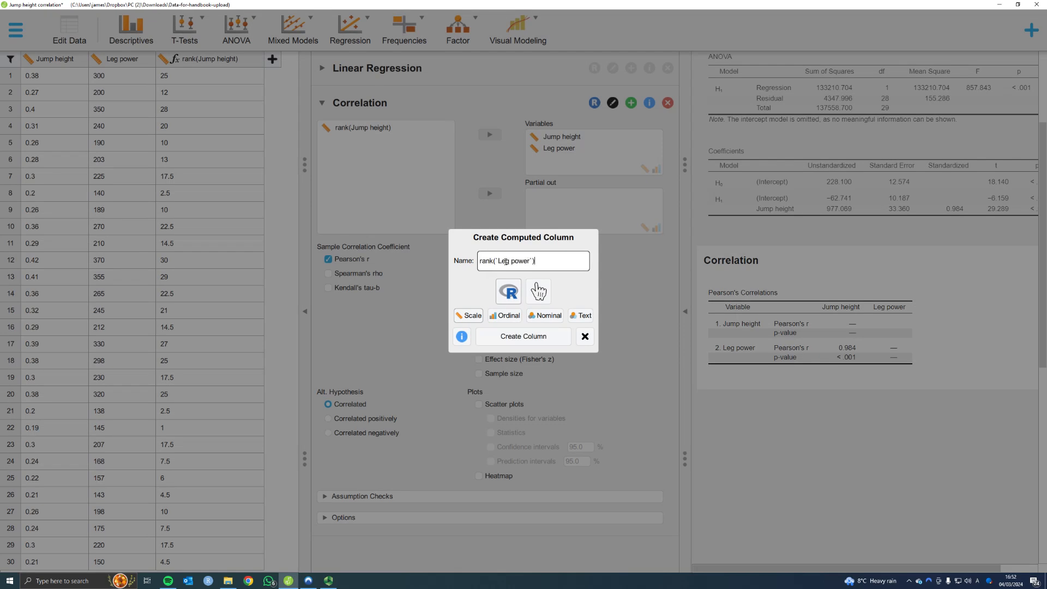
left_click(521, 336)
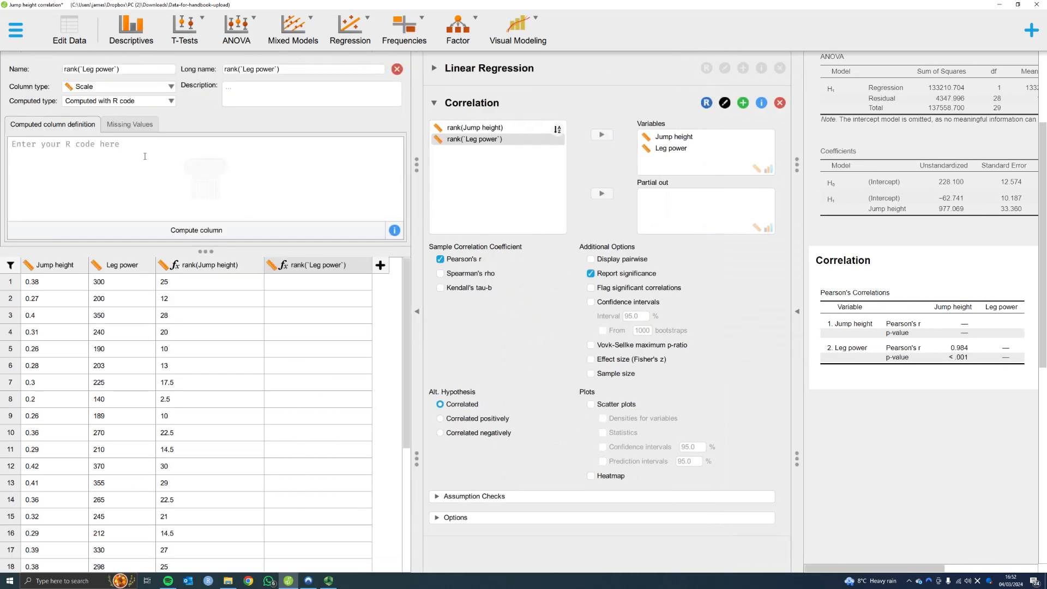
type("rank(`Leg power")
left_click(397, 69)
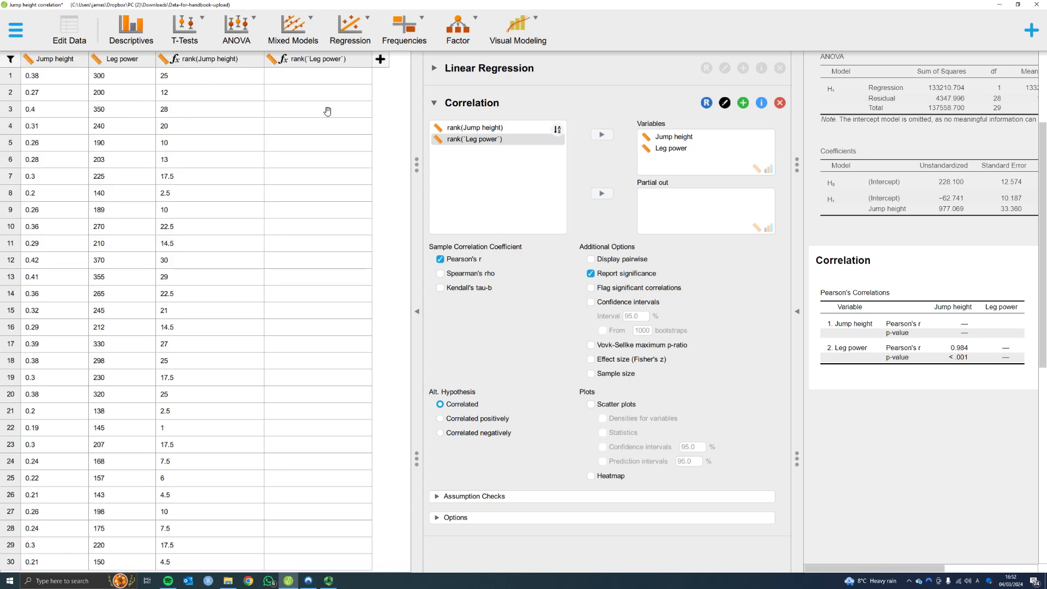
Reopen the definition of the new leg power rank column and rename it rank(Leg power) without backticks.
left_click(322, 58)
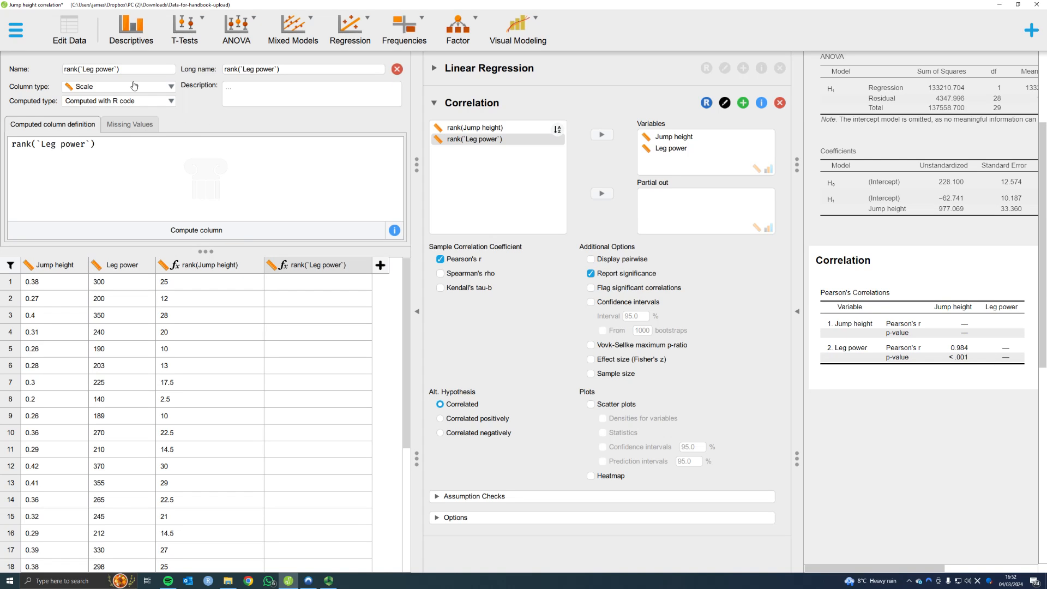
left_click_drag(147, 68, 1, 90)
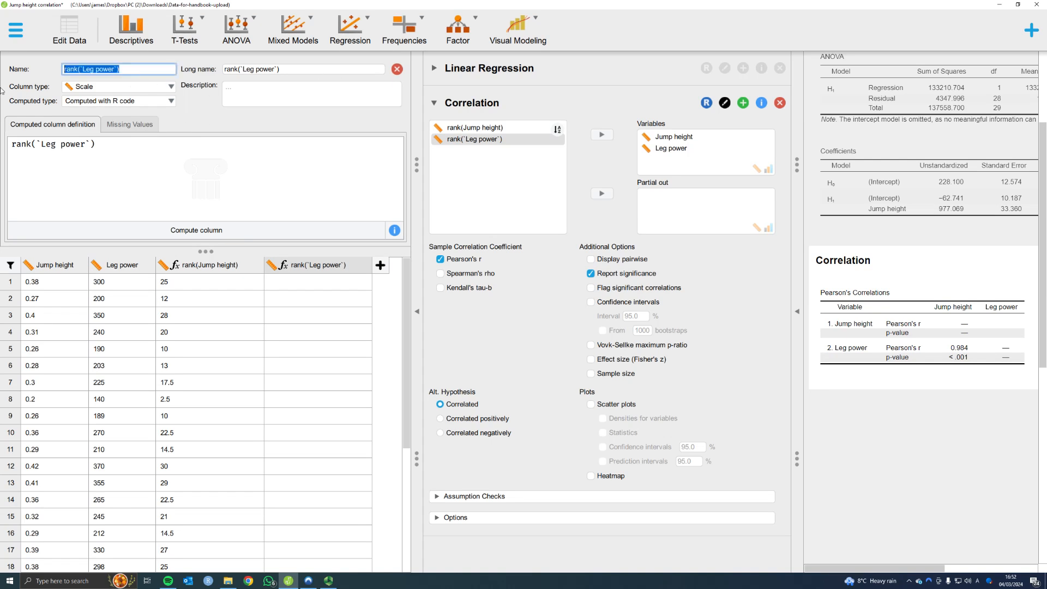
type("rank")
key("Tab")
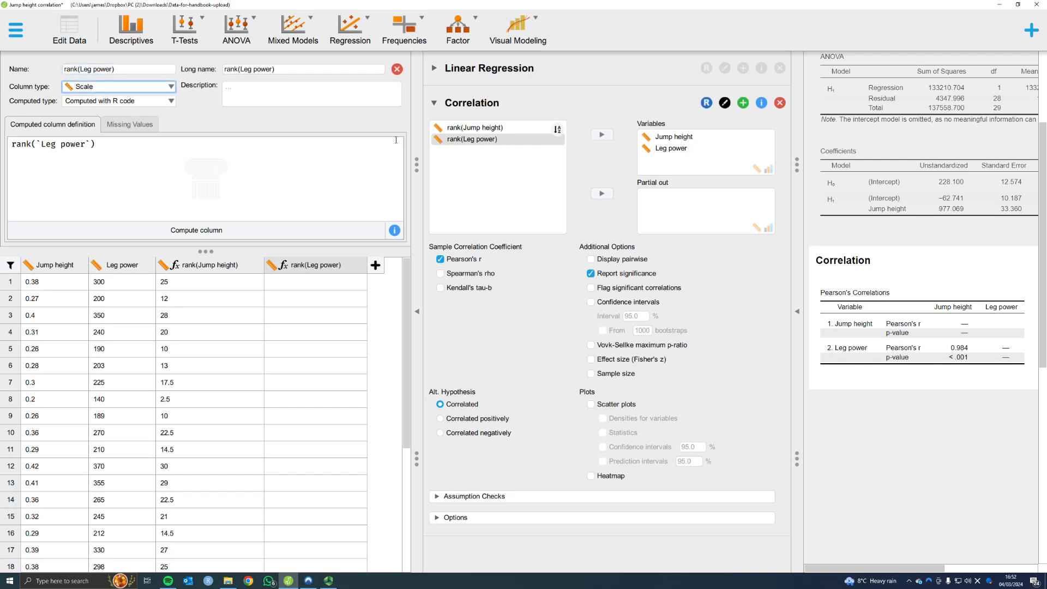
Compute the rank(Leg power) column from its R code and close the column definition.
left_click(211, 227)
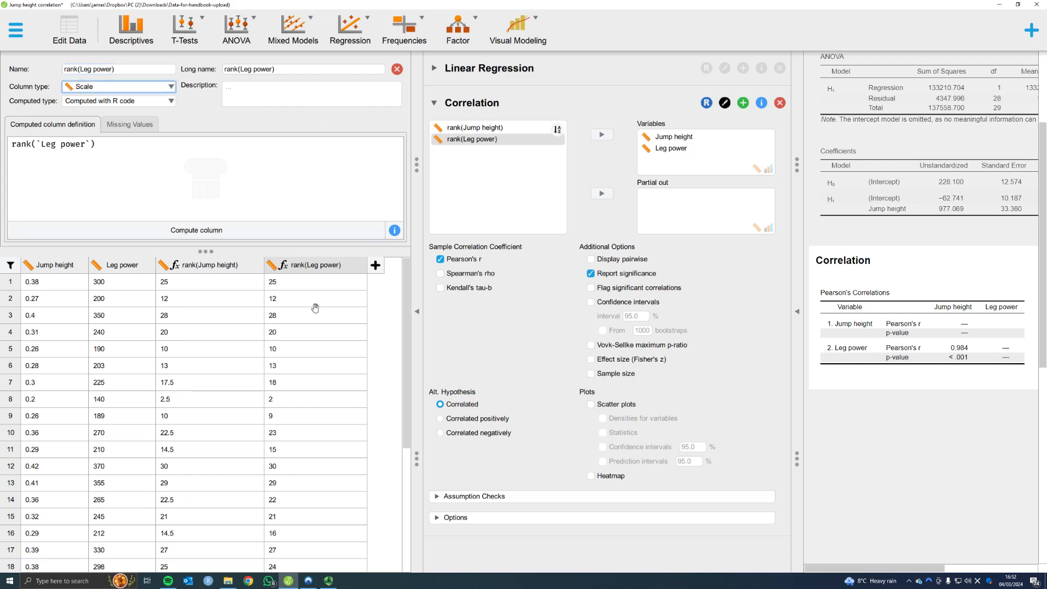
left_click_drag(417, 138, 366, 134)
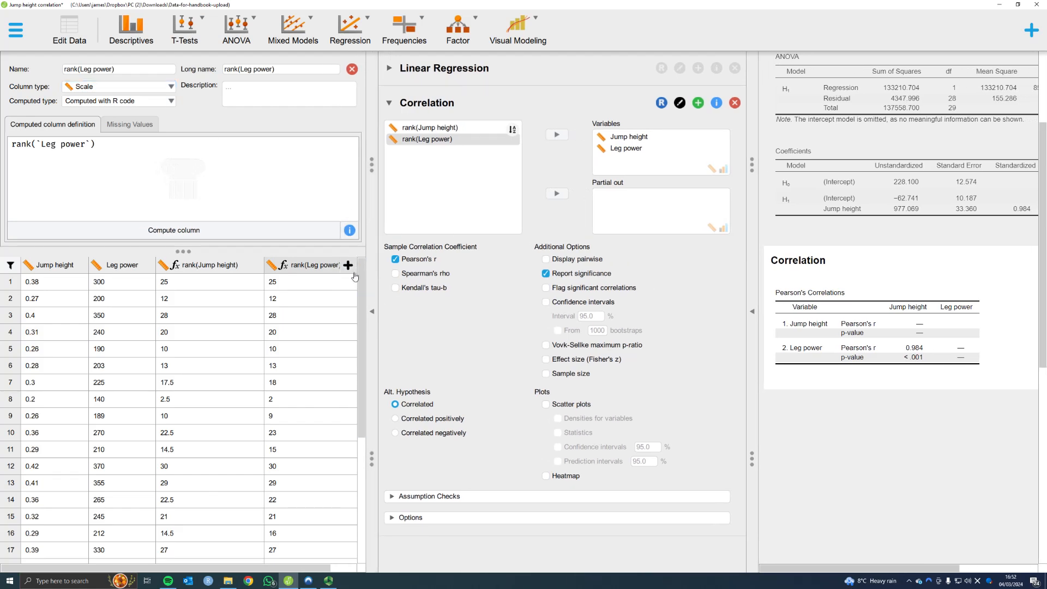
left_click(352, 69)
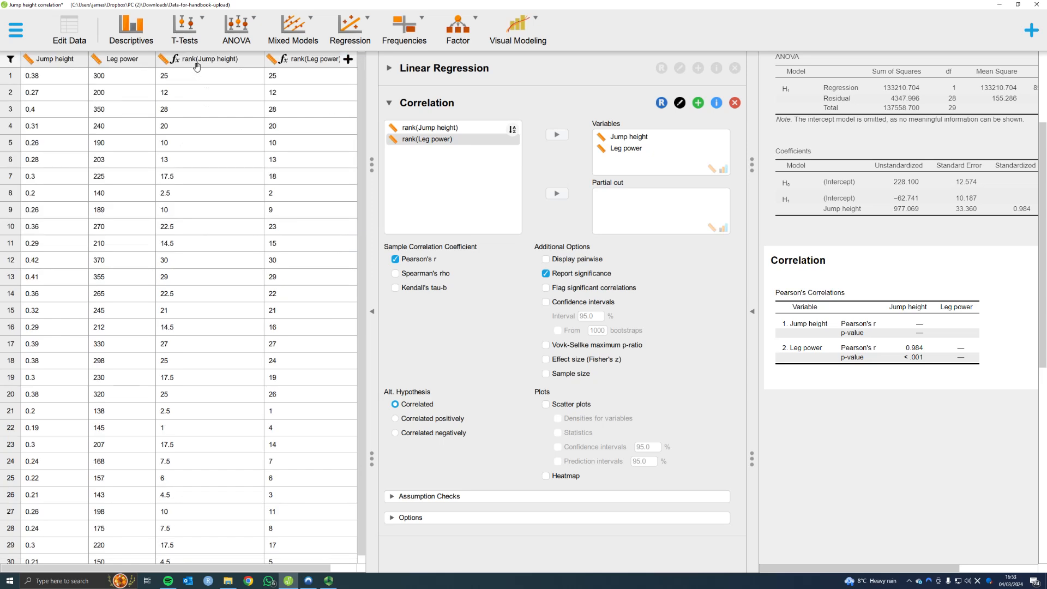
Collapse the Correlation analysis and run another classical linear regression with rank(Leg power) as dependent variable and rank(Jump height) as covariate.
left_click_drag(369, 132, 242, 131)
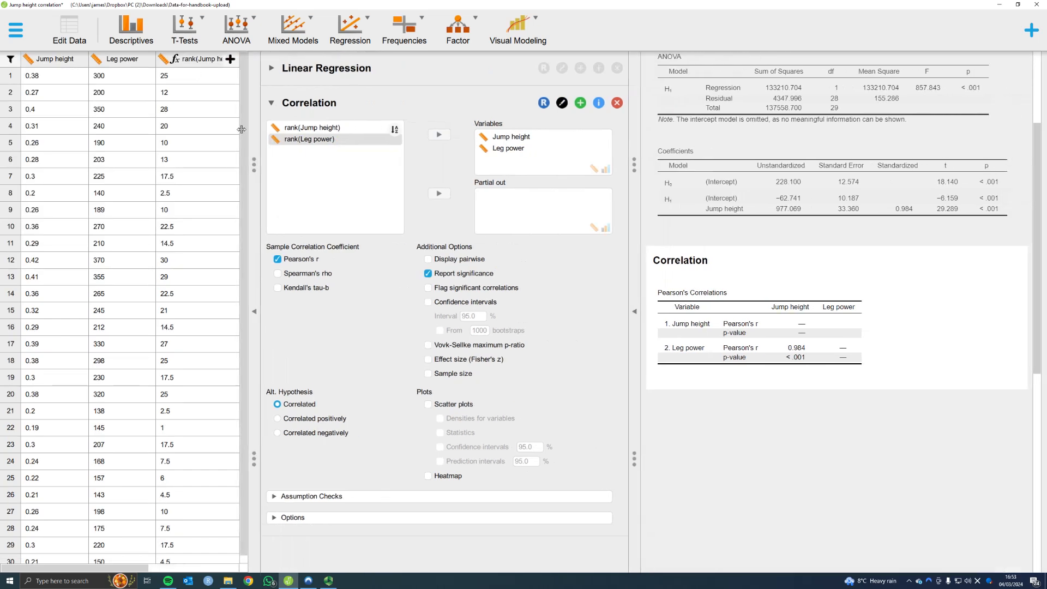
left_click(263, 104)
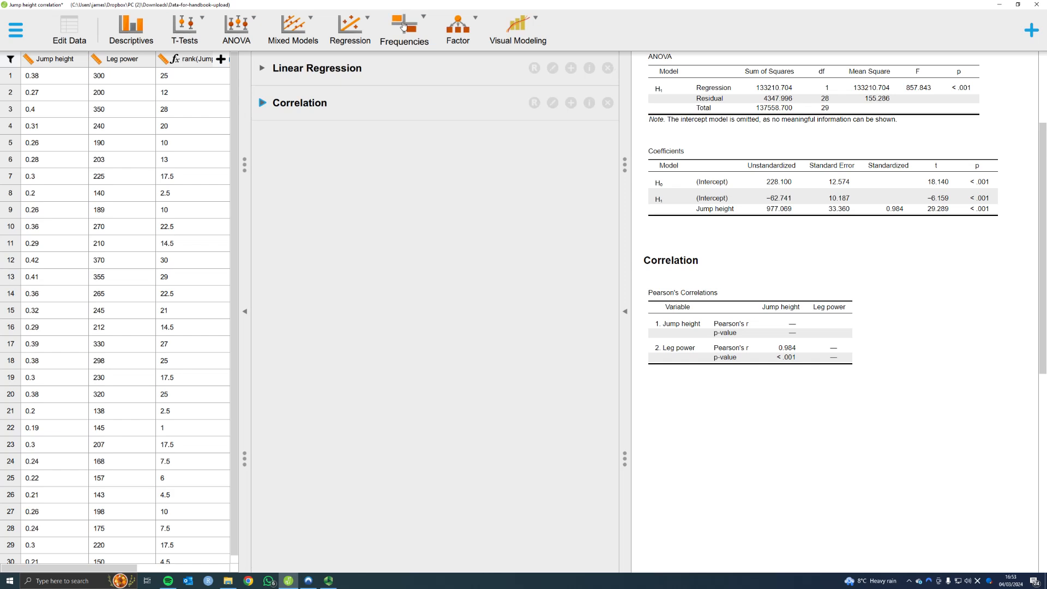
left_click(349, 30)
left_click(357, 95)
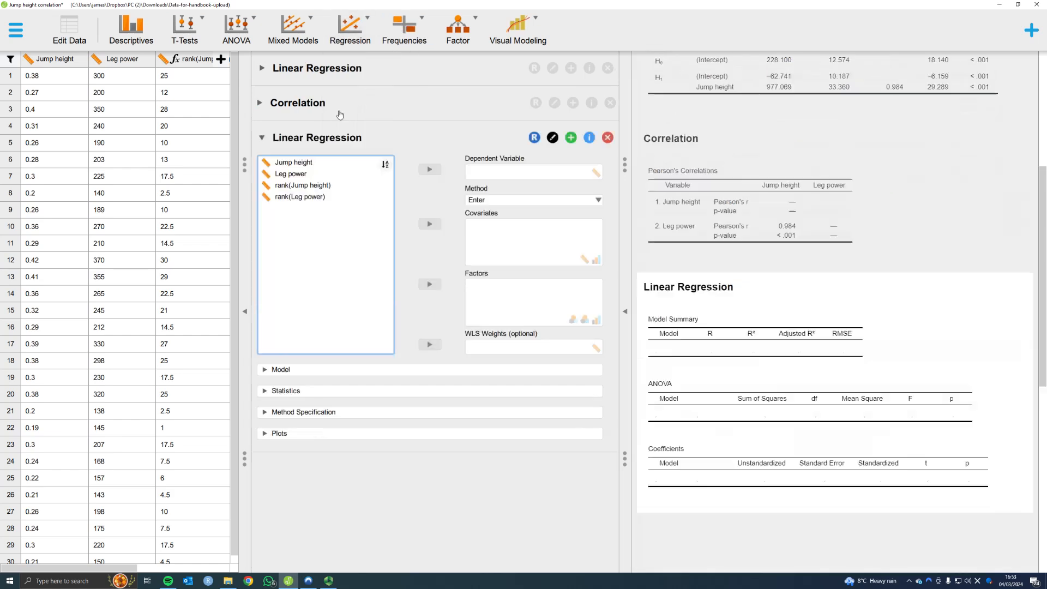
left_click(319, 198)
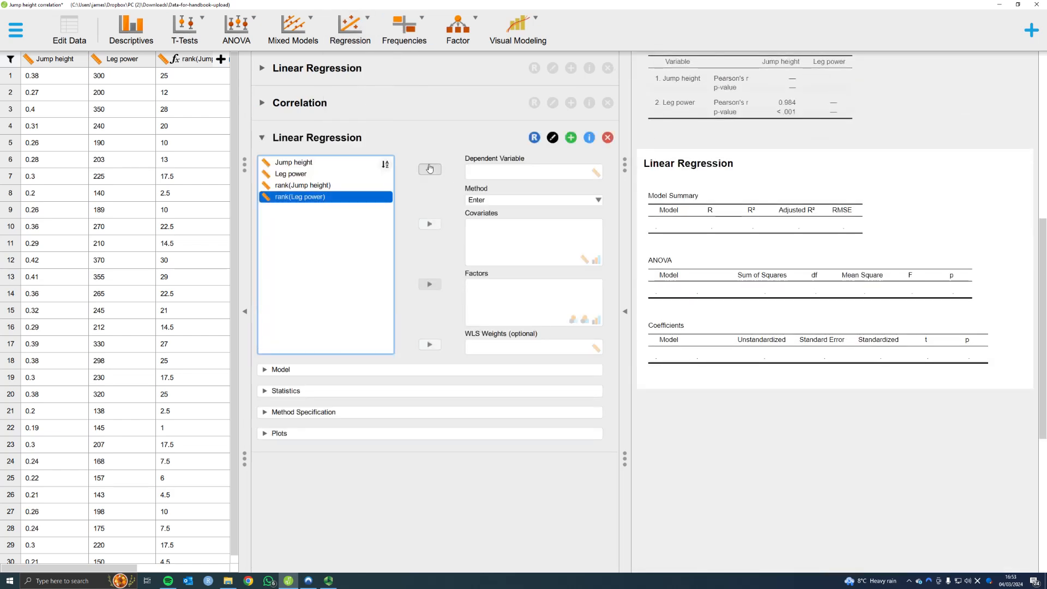
left_click(429, 169)
left_click(338, 189)
left_click(429, 224)
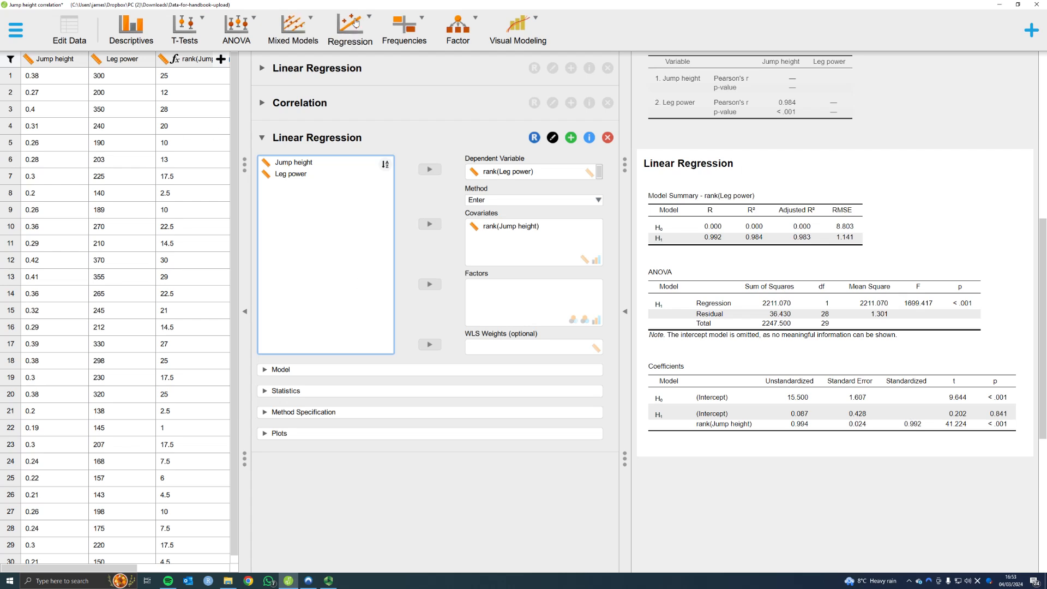
Run a new classical correlation on rank(Jump height) and rank(Leg power) with Pearson's r.
left_click(353, 24)
left_click(350, 82)
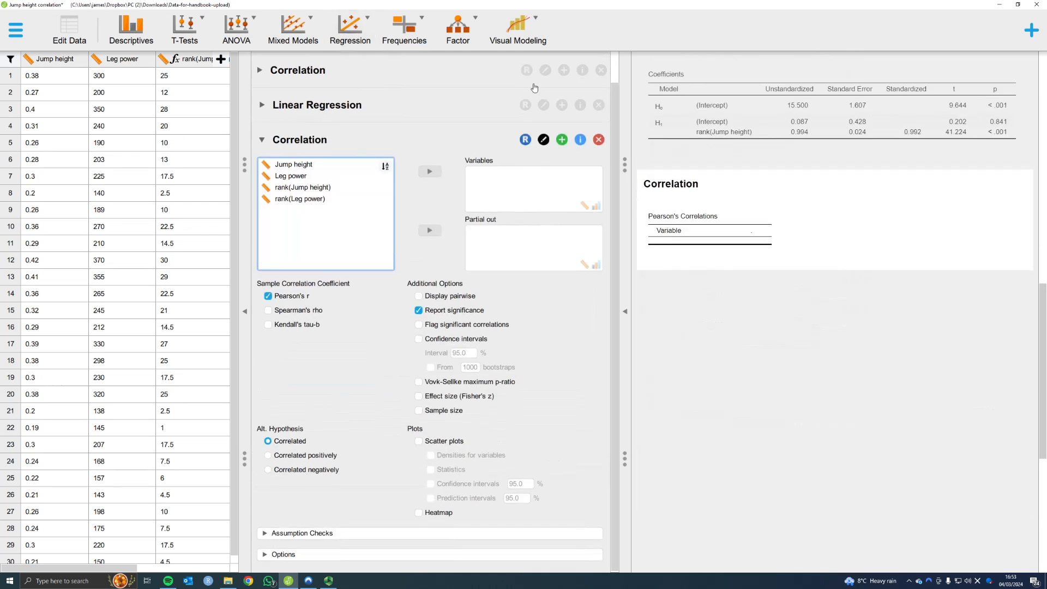
left_click(338, 187)
left_click(338, 198, "shift")
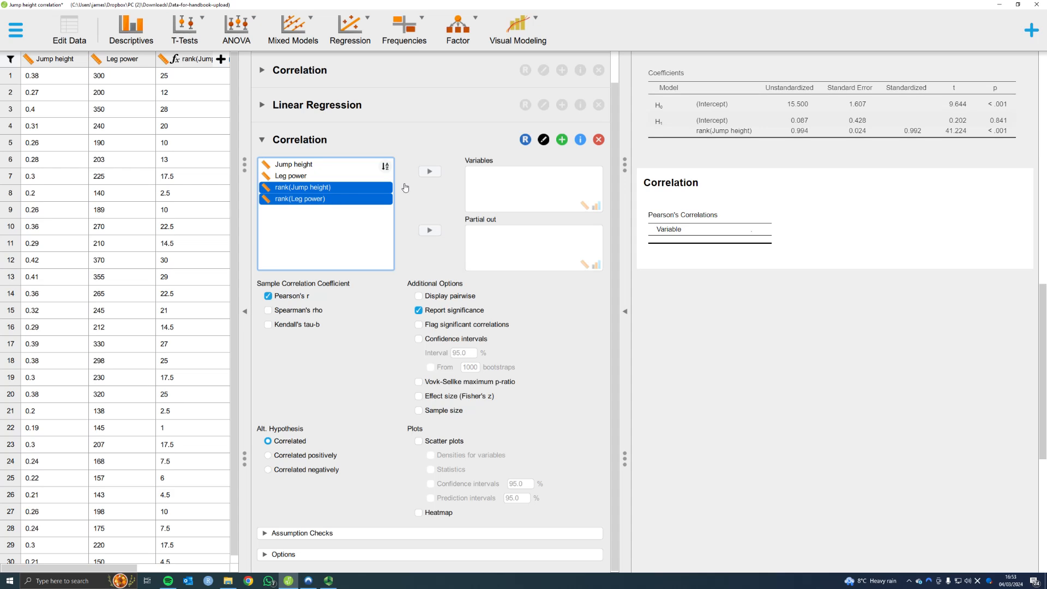
left_click(431, 172)
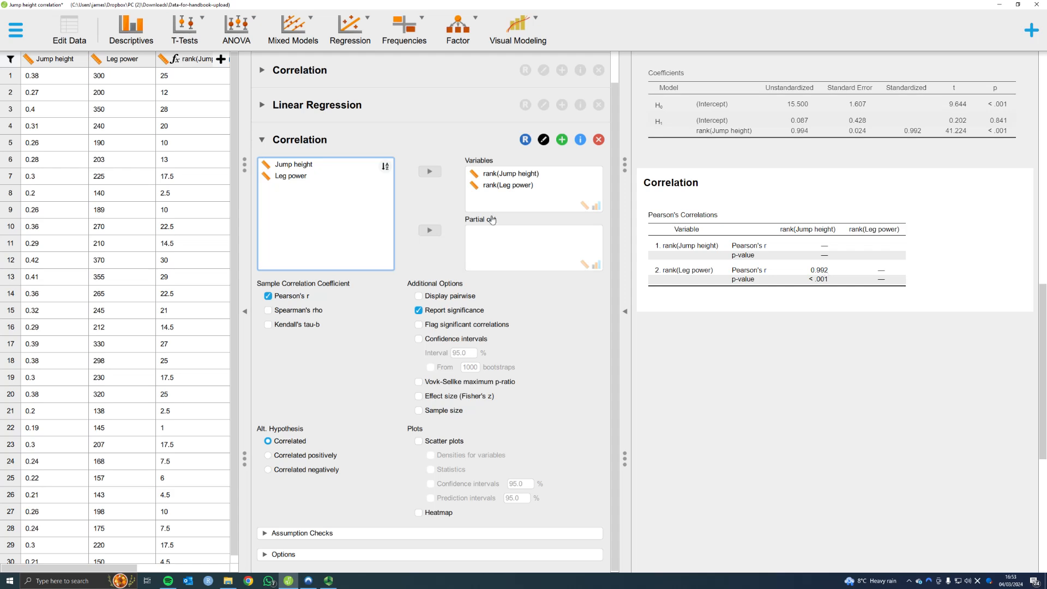
Replace the ranked variables in the new correlation with raw Jump height and Leg power, and add Spearman's rho.
left_click(509, 173)
left_click(507, 184, "shift")
left_click(430, 173)
left_click(295, 164)
left_click(291, 176, "shift")
left_click(430, 173)
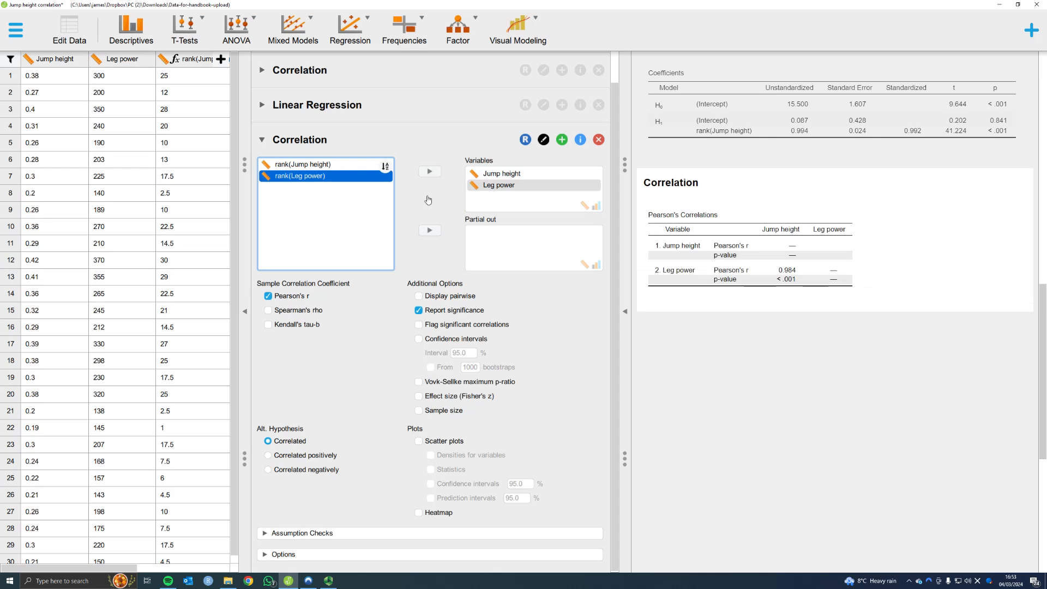
left_click(268, 311)
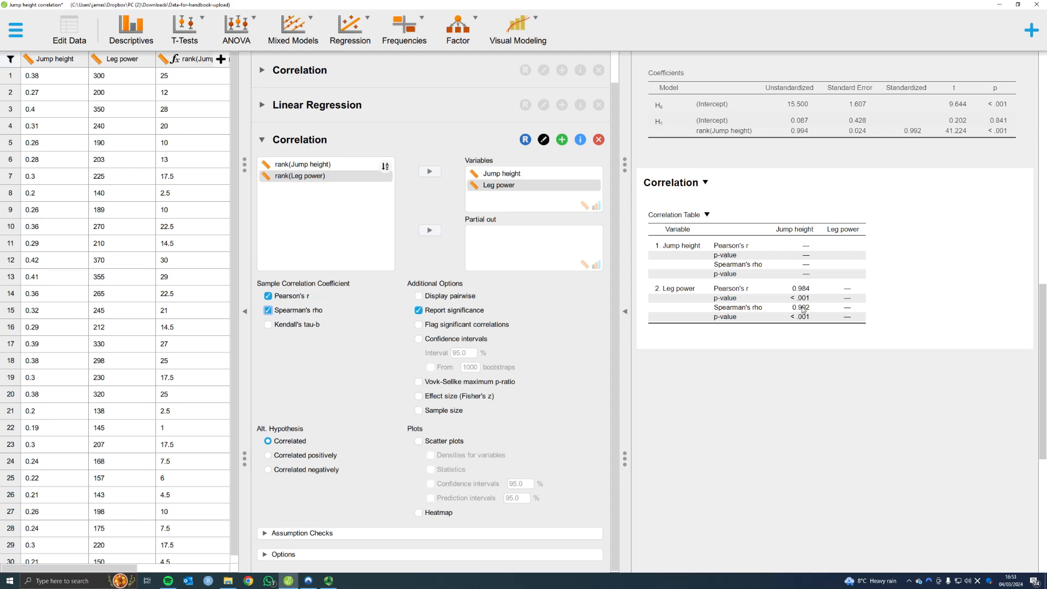
Remove the newest Correlation analysis and the Linear Regression on the ranked variables.
scroll(797, 311, "up", 6)
scroll(790, 313, "up", 5)
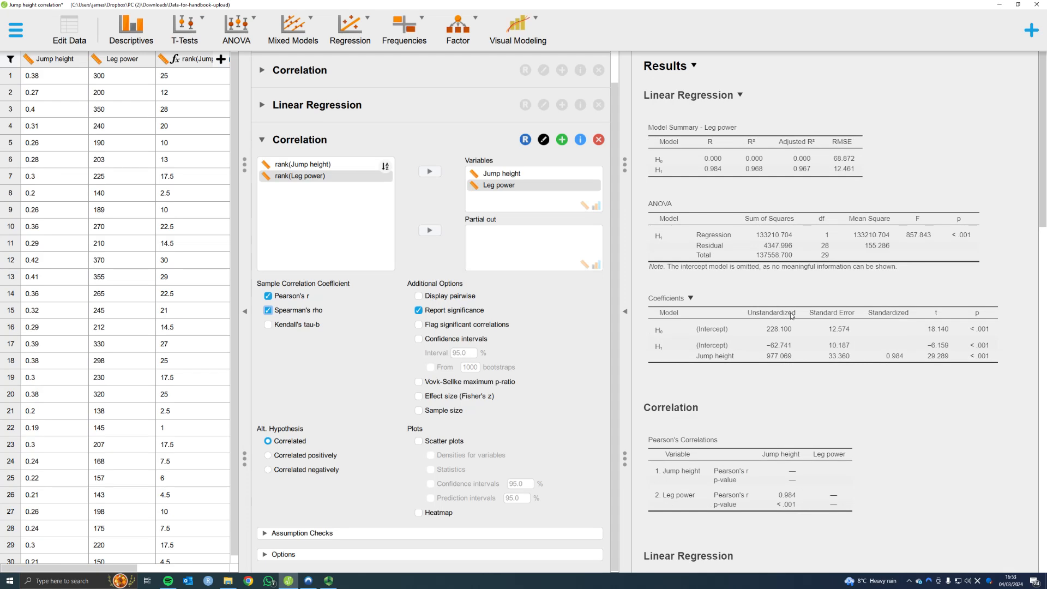
left_click(600, 141)
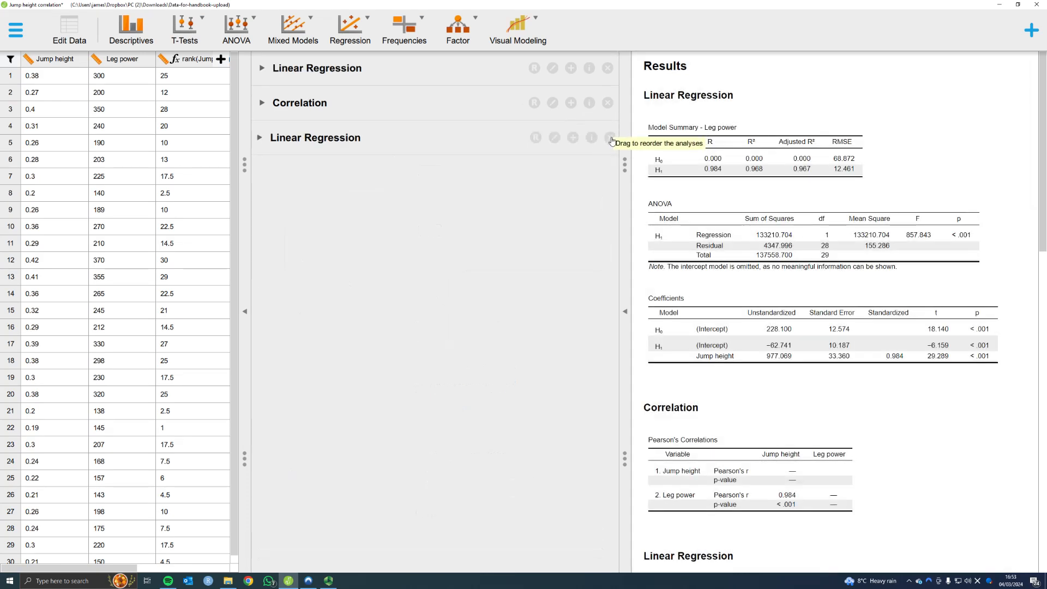
left_click(603, 144)
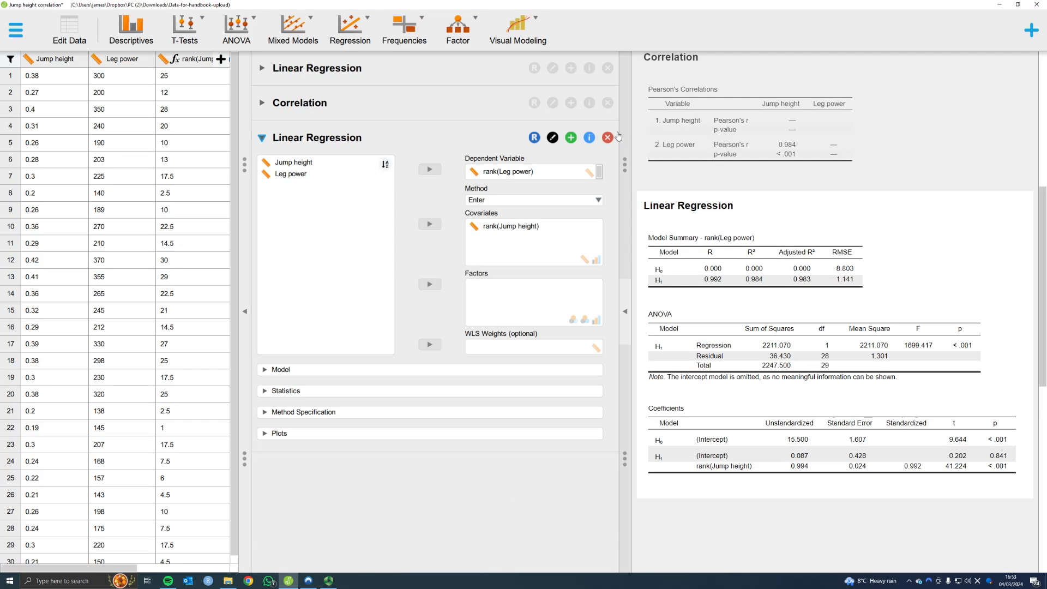
left_click(602, 139)
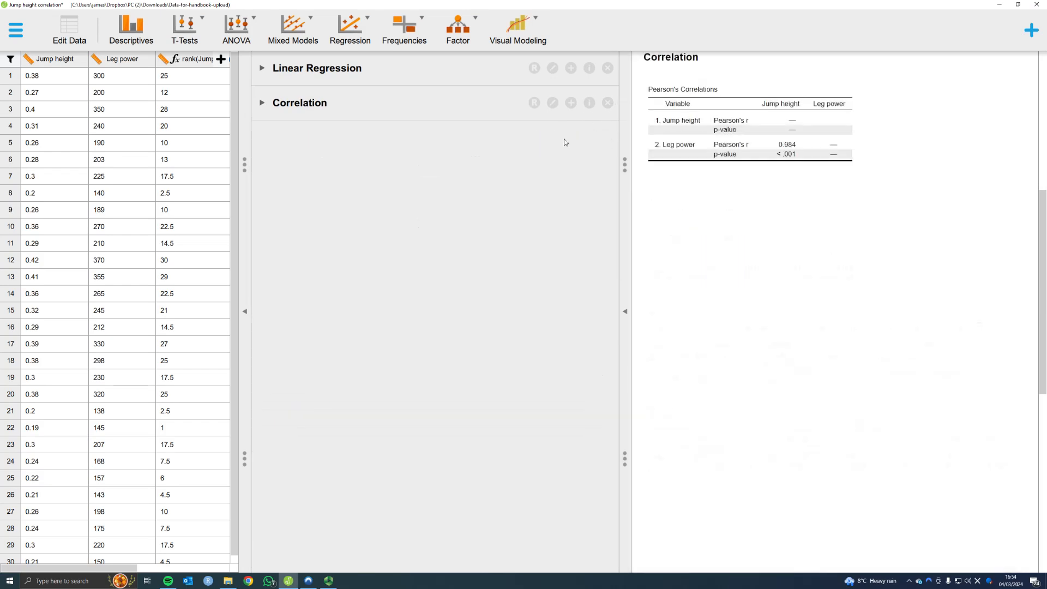
Reopen the raw Leg power regression and add a standardized residuals histogram and a Q-Q plot of standardized residuals.
left_click(375, 73)
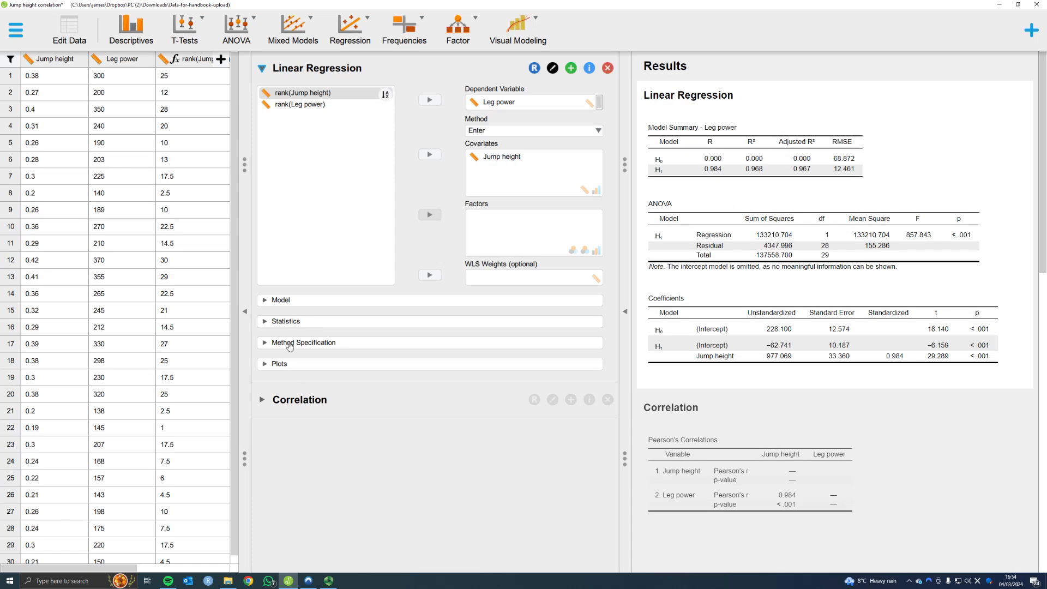
left_click(267, 365)
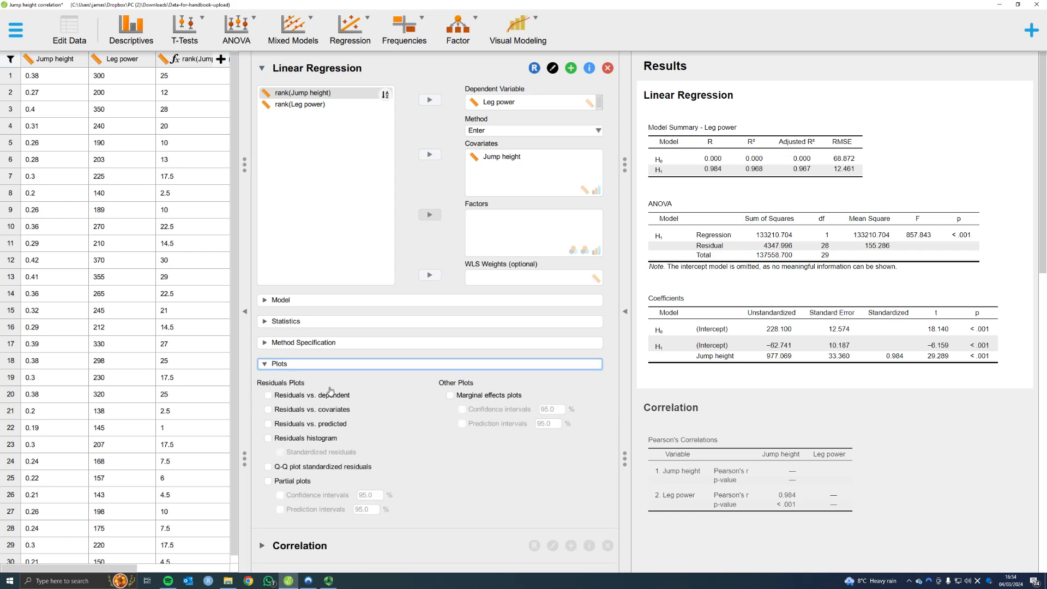
left_click(268, 440)
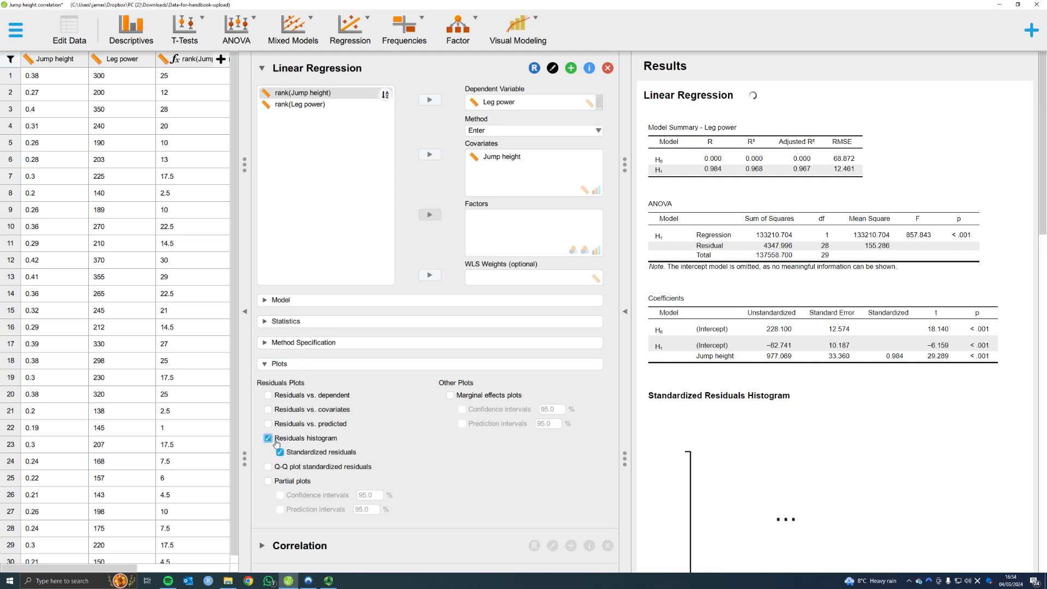
scroll(838, 316, "down", 2)
scroll(838, 316, "down", 1)
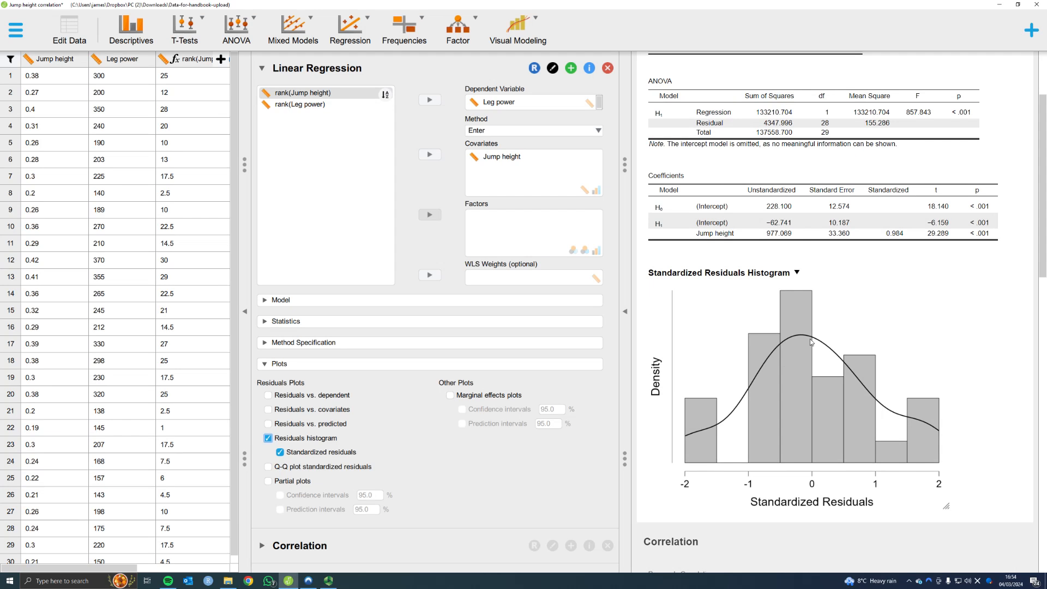
left_click(268, 467)
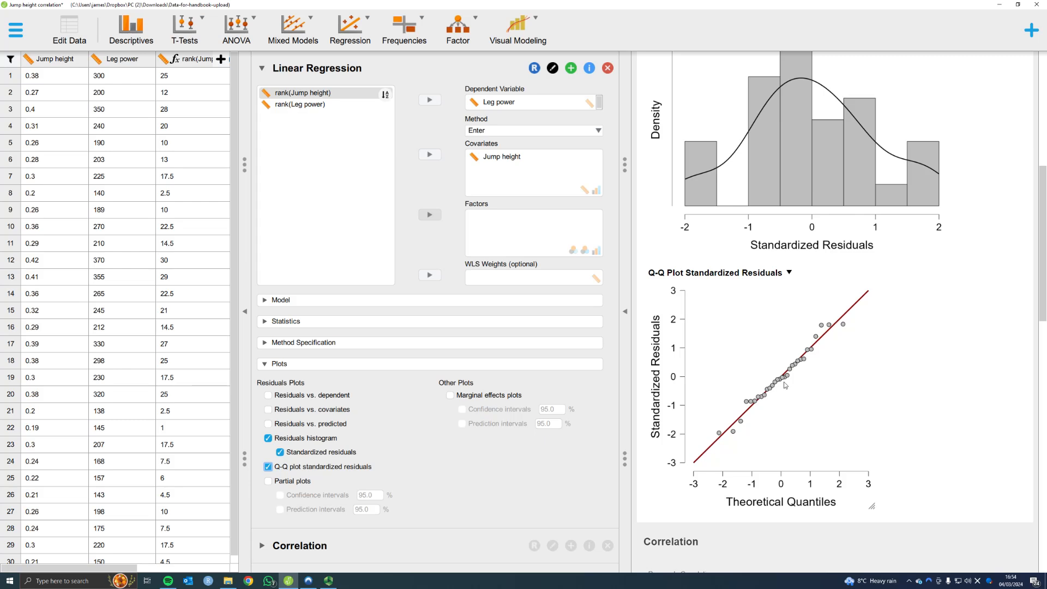
Remove the remaining Linear Regression analysis and review the assumption checks offered in the remaining Correlation analysis.
scroll(779, 361, "up", 3)
scroll(779, 361, "up", 5)
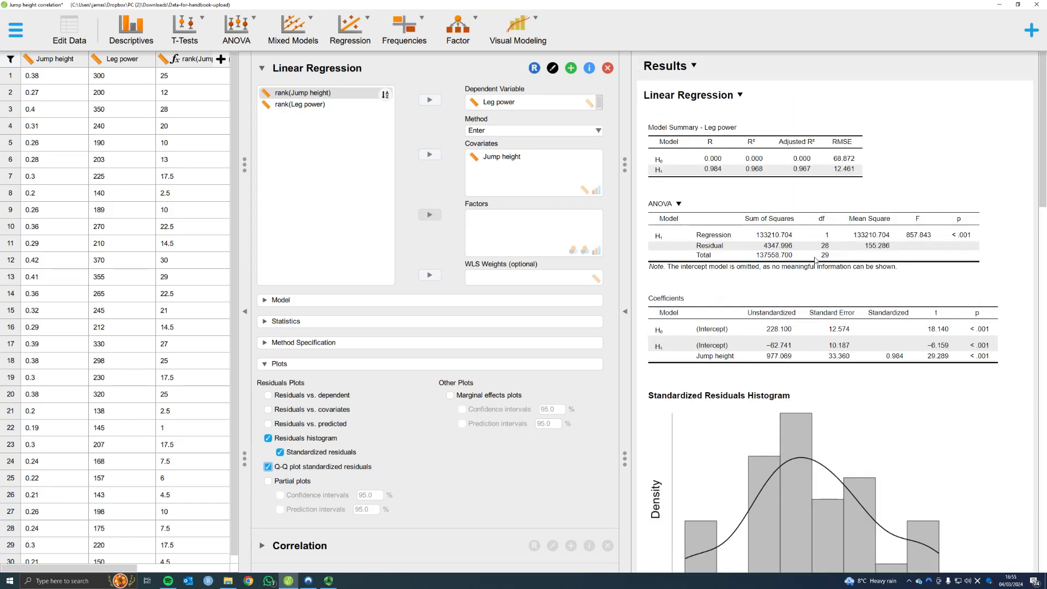
left_click(607, 69)
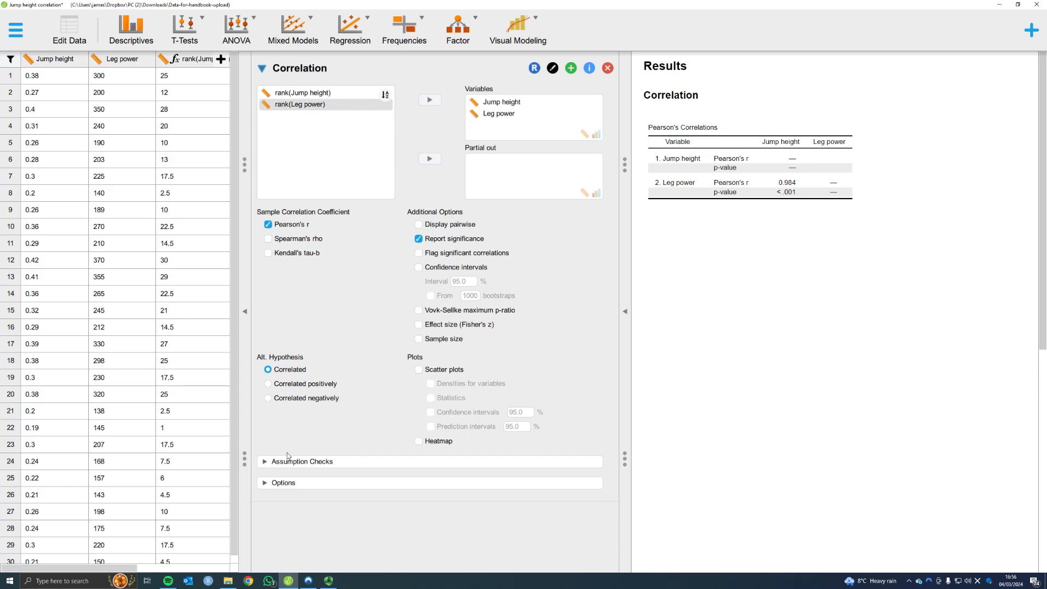
left_click(268, 462)
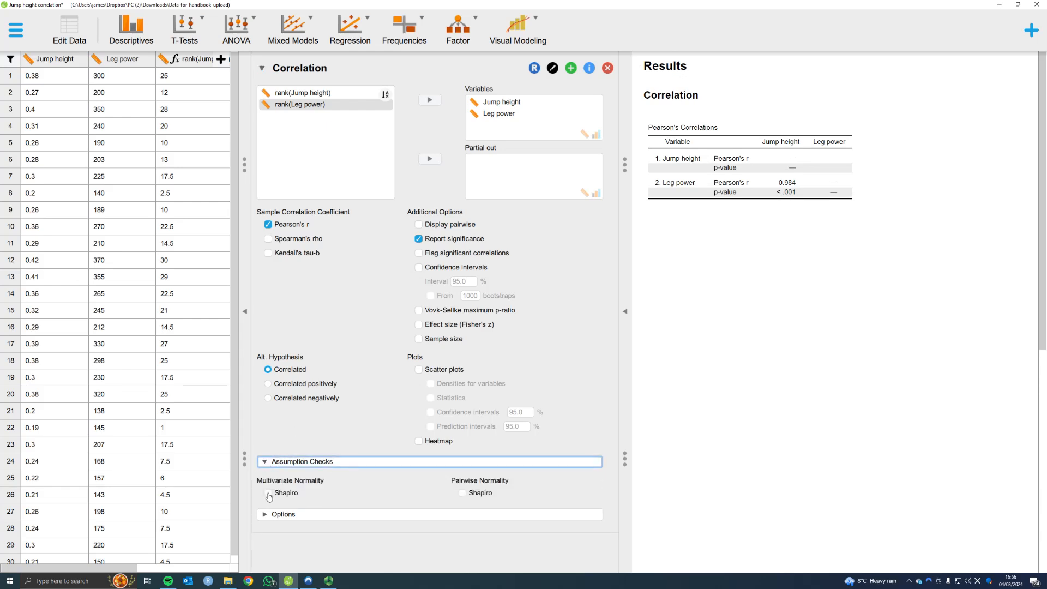
left_click(266, 462)
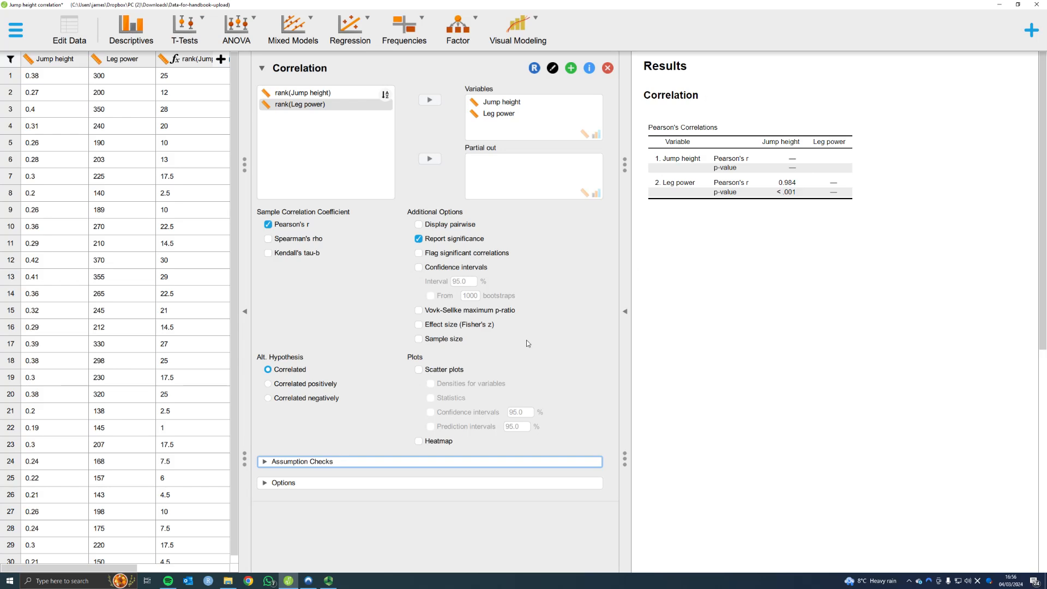
Add scatter plots to the correlation with variable densities, statistics, 95% confidence intervals and 95% prediction intervals.
left_click(418, 372)
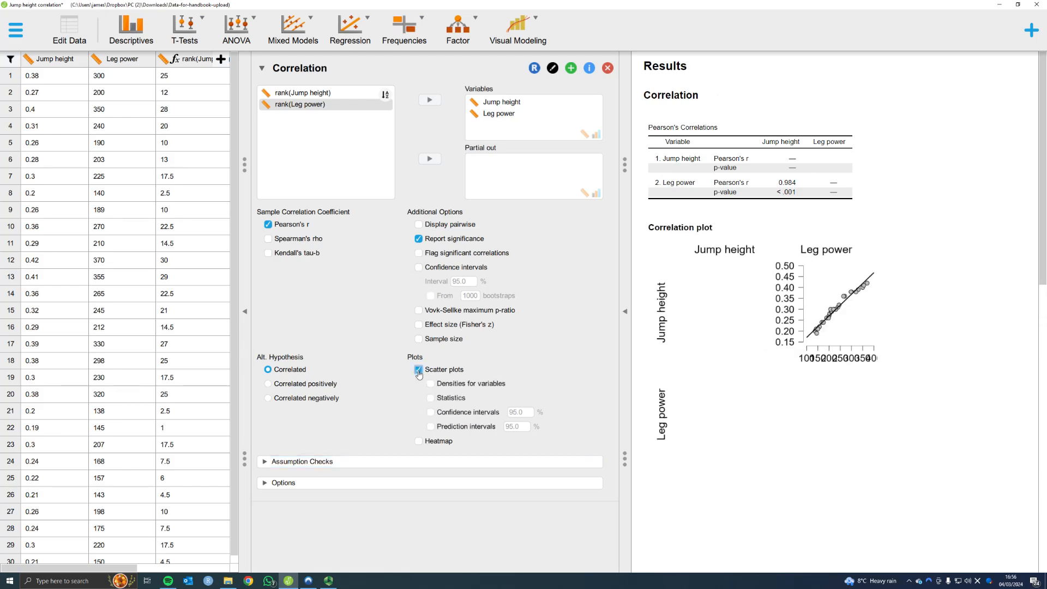
left_click(430, 384)
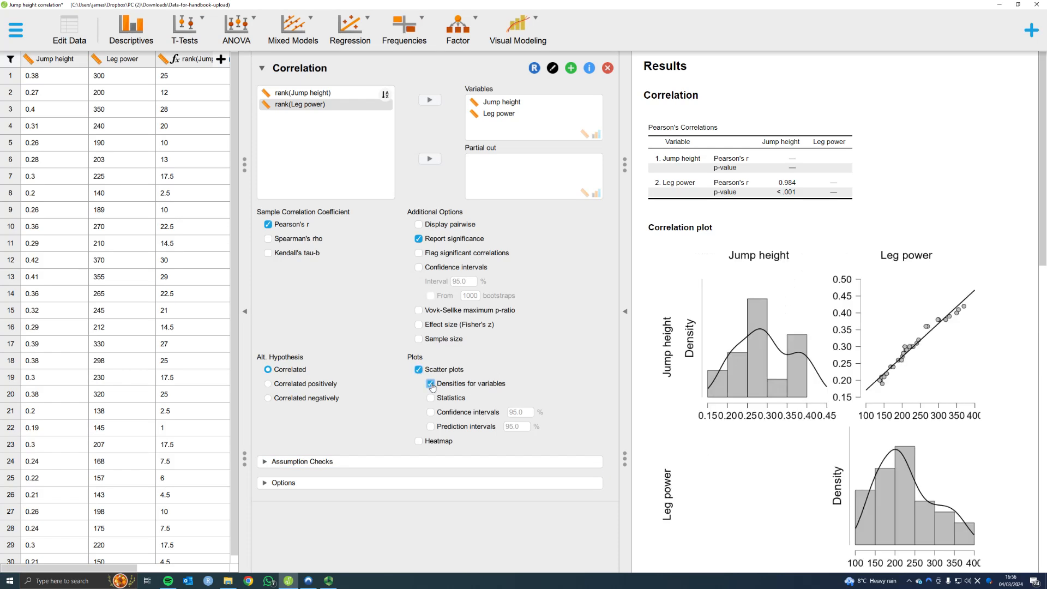
scroll(847, 342, "down", 1)
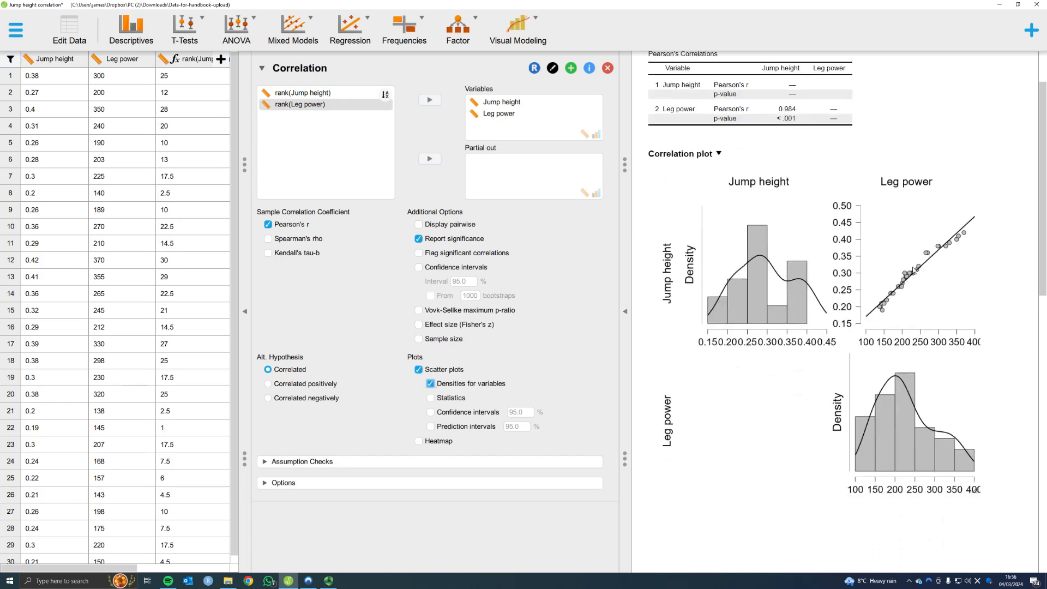
left_click(431, 398)
left_click(430, 413)
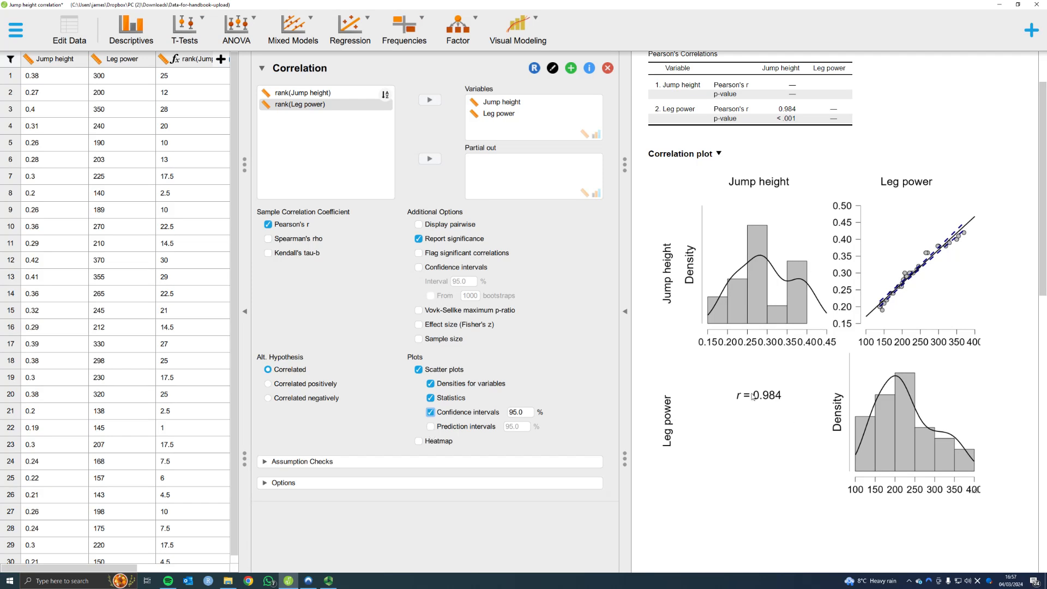
left_click(431, 427)
scroll(857, 236, "up", 3)
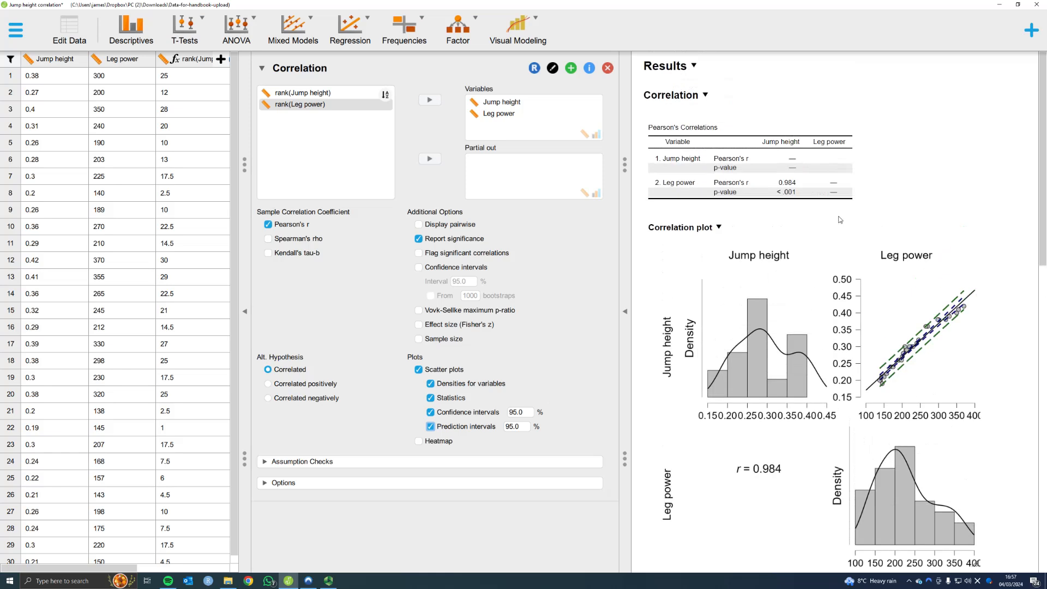